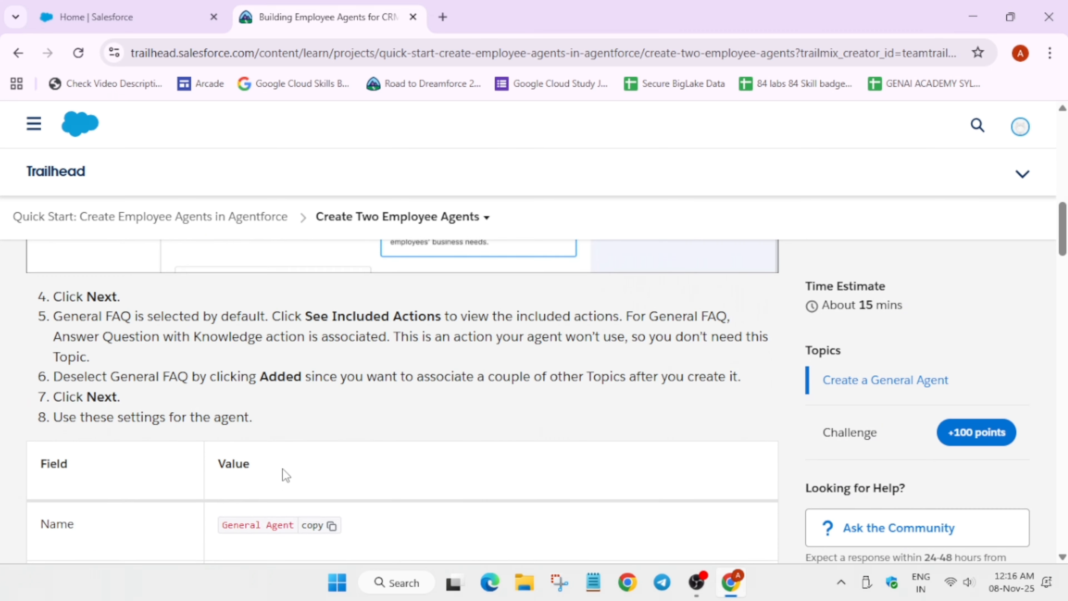
- Go to the challenge section of the Create Two Employee Agents unit and launch the hands-on org
scroll(915, 432, down, 4)
click(917, 433)
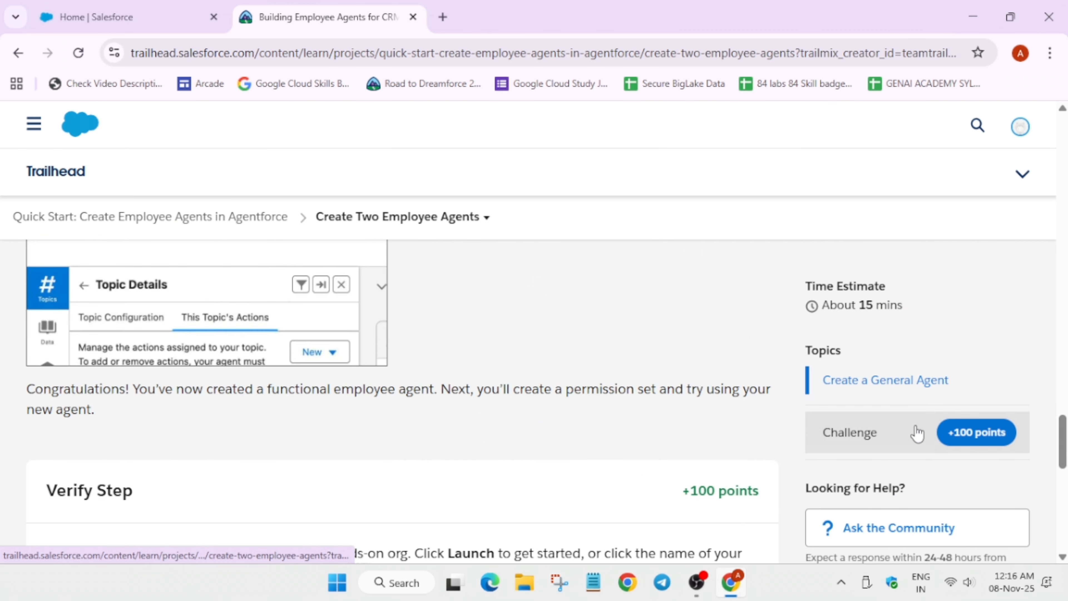
click(702, 498)
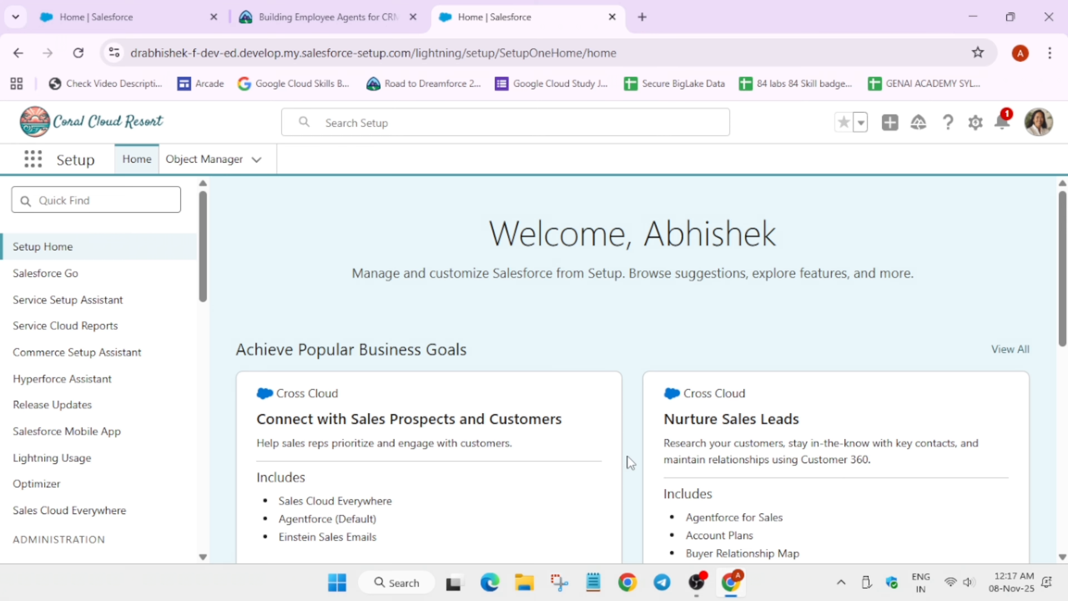
- Search Setup for "agentforce age" and open the Agentforce Agents page
click(110, 205)
text(ag)
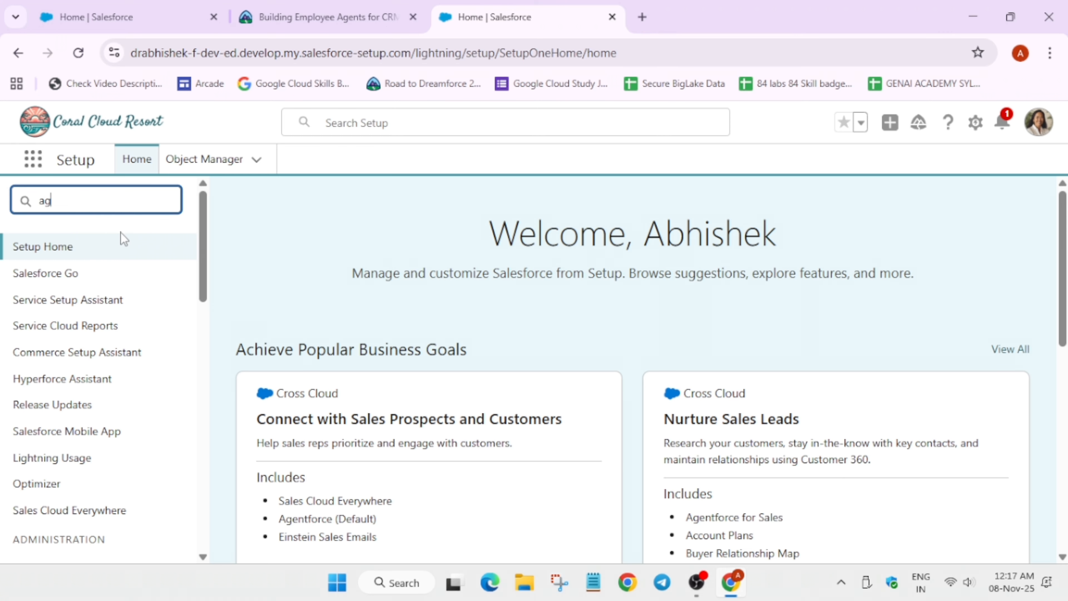
text(entforce)
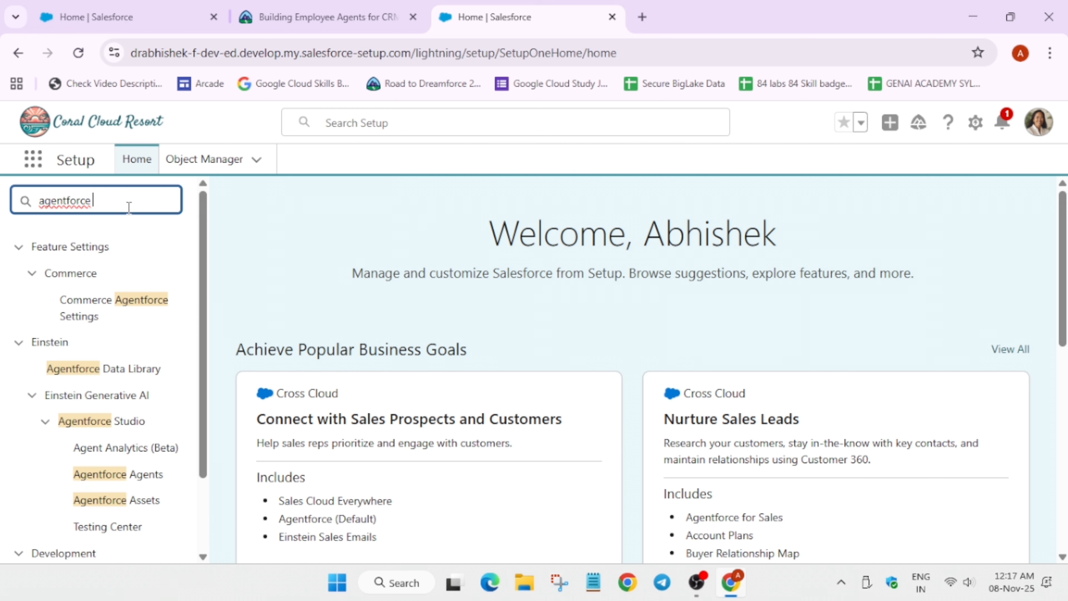
text( age)
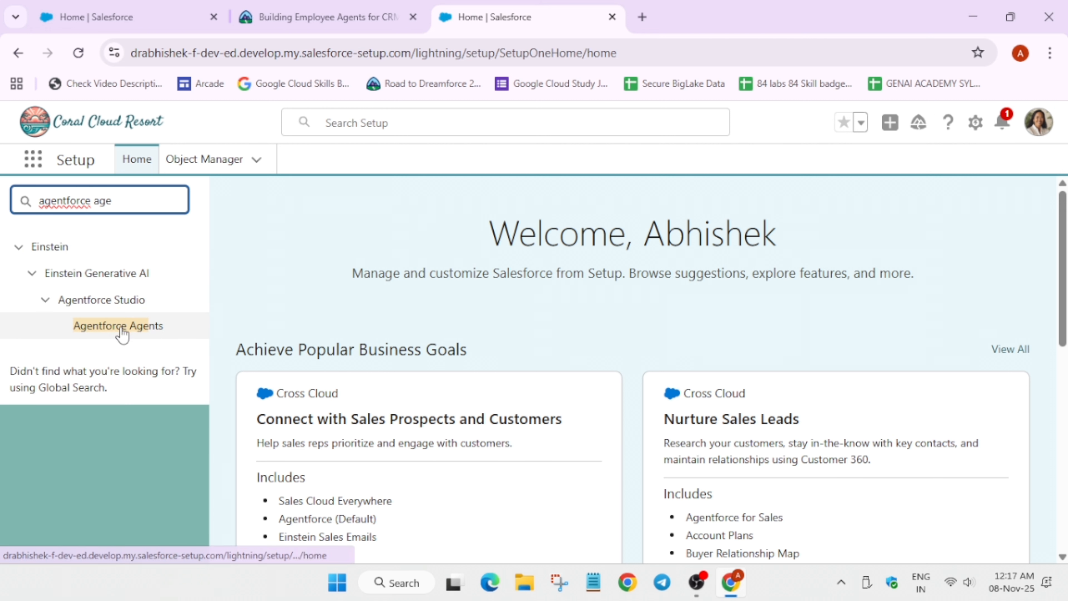
click(132, 330)
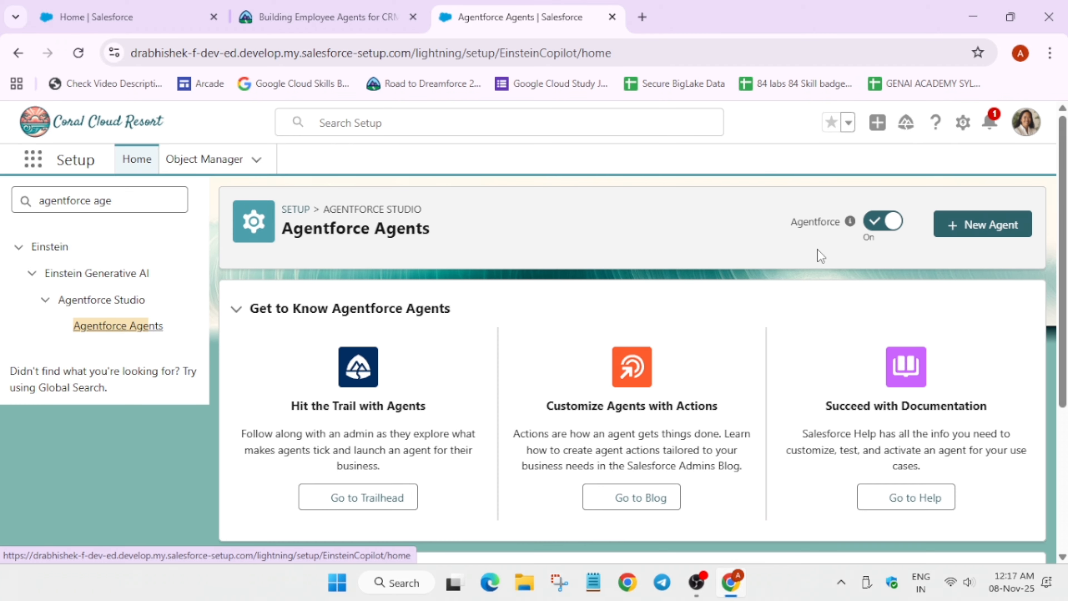
- Start a new agent from the Agentforce Employee Agent template and proceed to topic selection
click(976, 236)
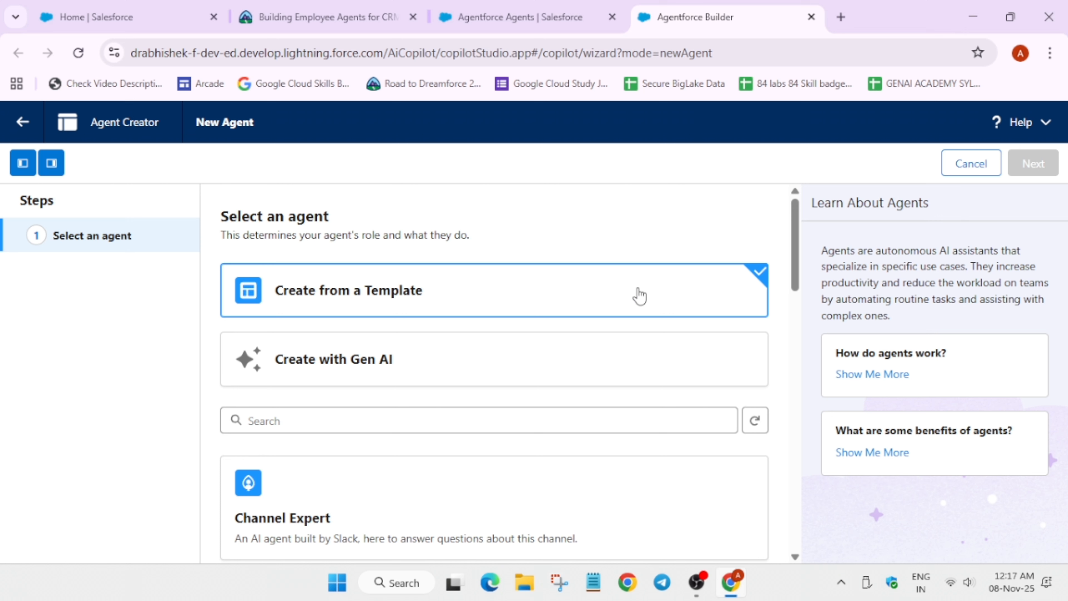
scroll(566, 326, down, 2)
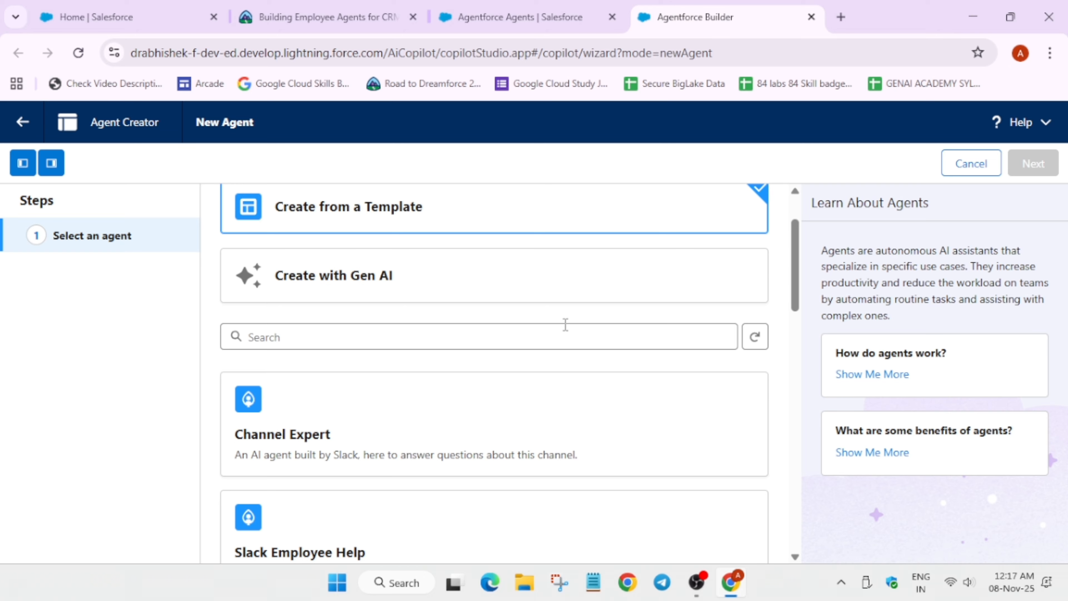
scroll(566, 326, down, 5)
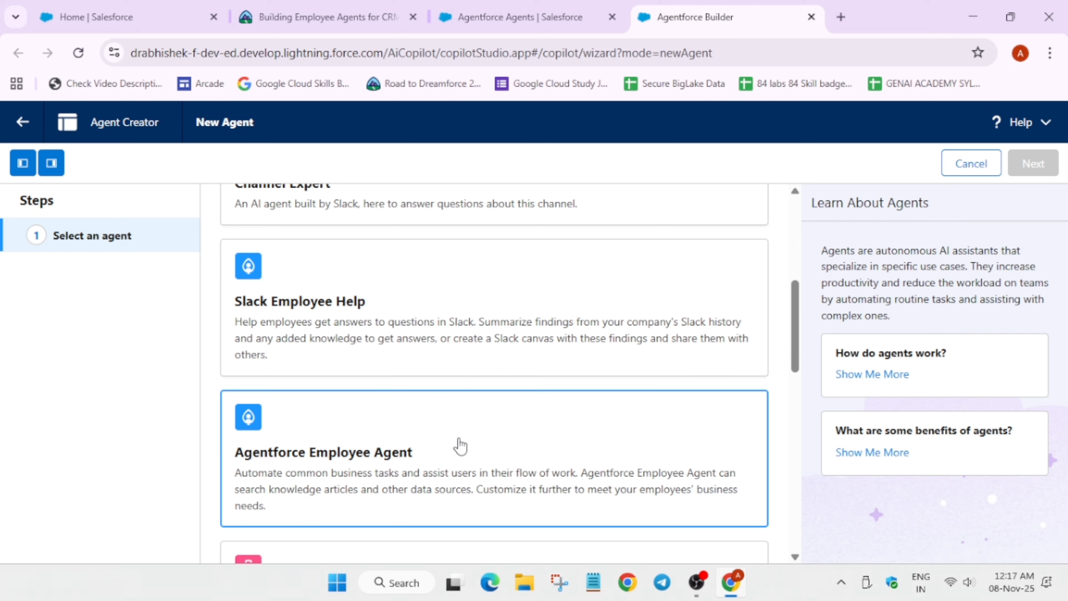
click(460, 445)
scroll(456, 444, down, 3)
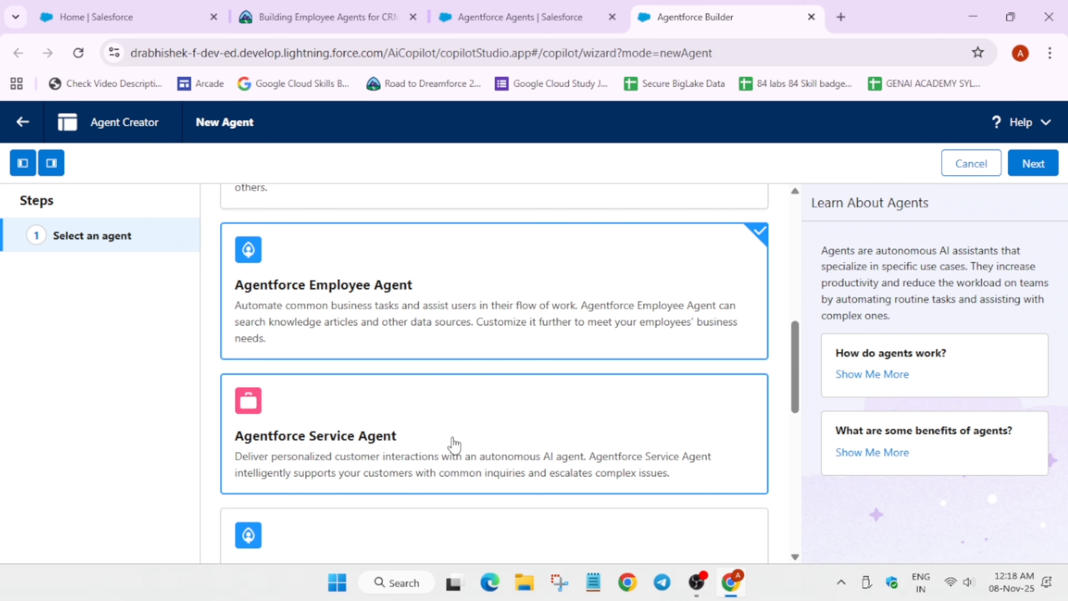
scroll(454, 445, down, 3)
click(1039, 165)
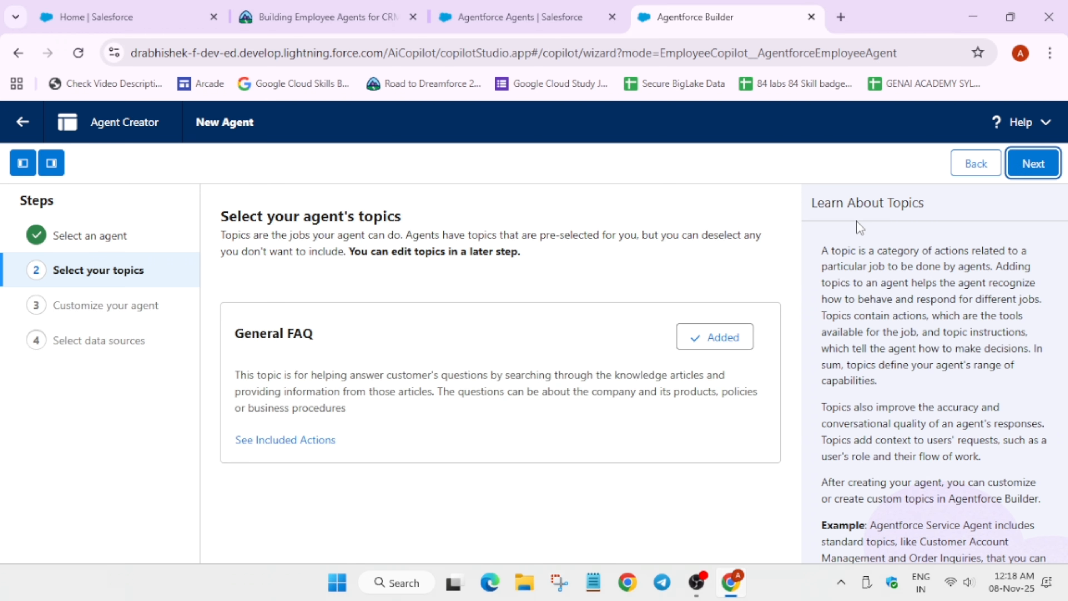
- Show the General FAQ topic's included actions, deselect the topic, and continue to agent customization
click(309, 441)
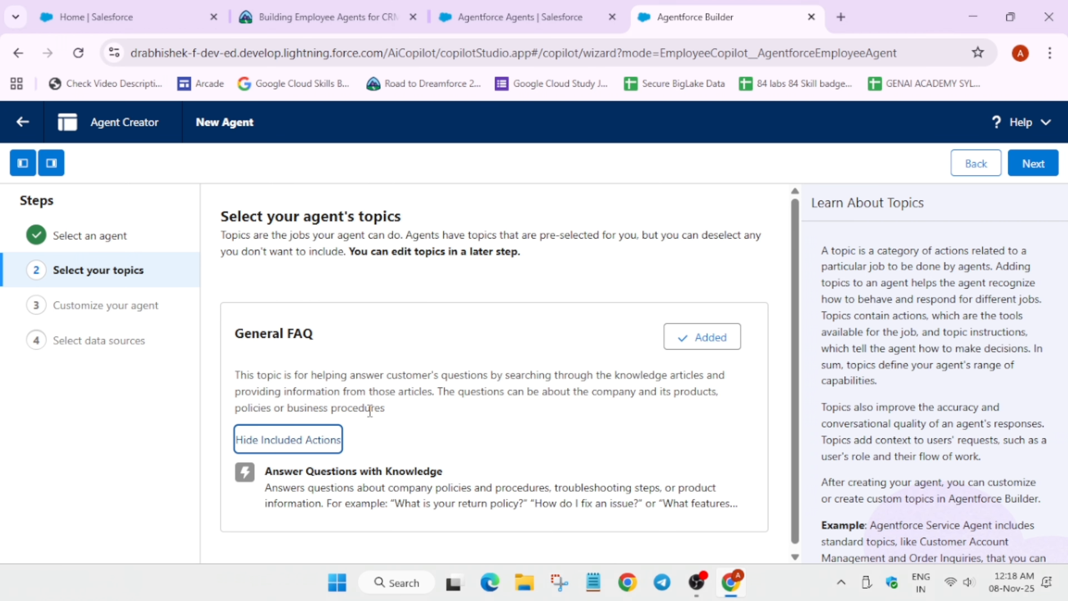
scroll(370, 411, down, 1)
click(394, 471)
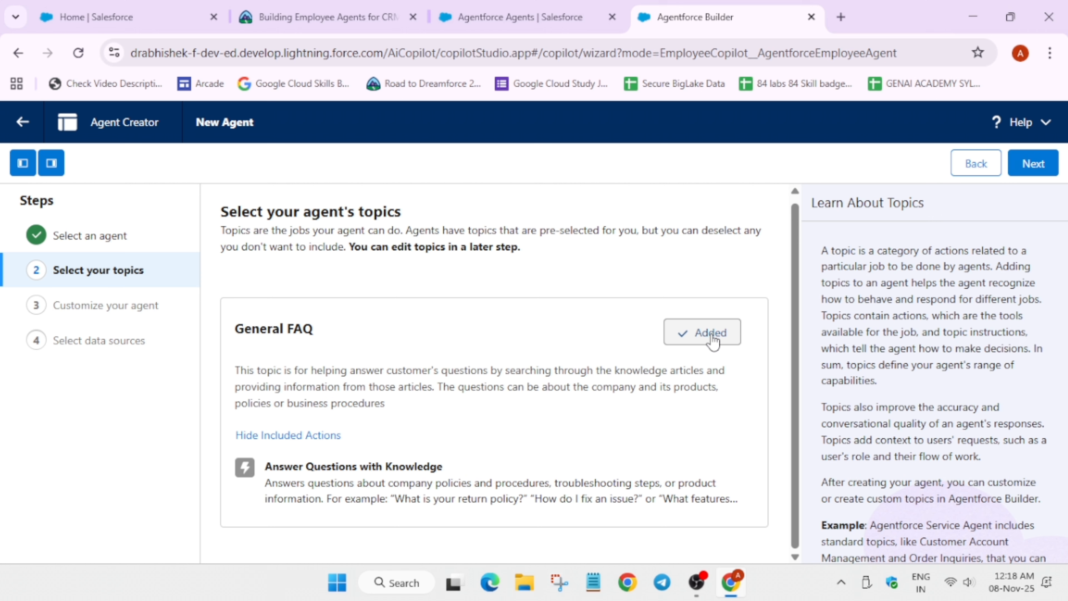
click(711, 333)
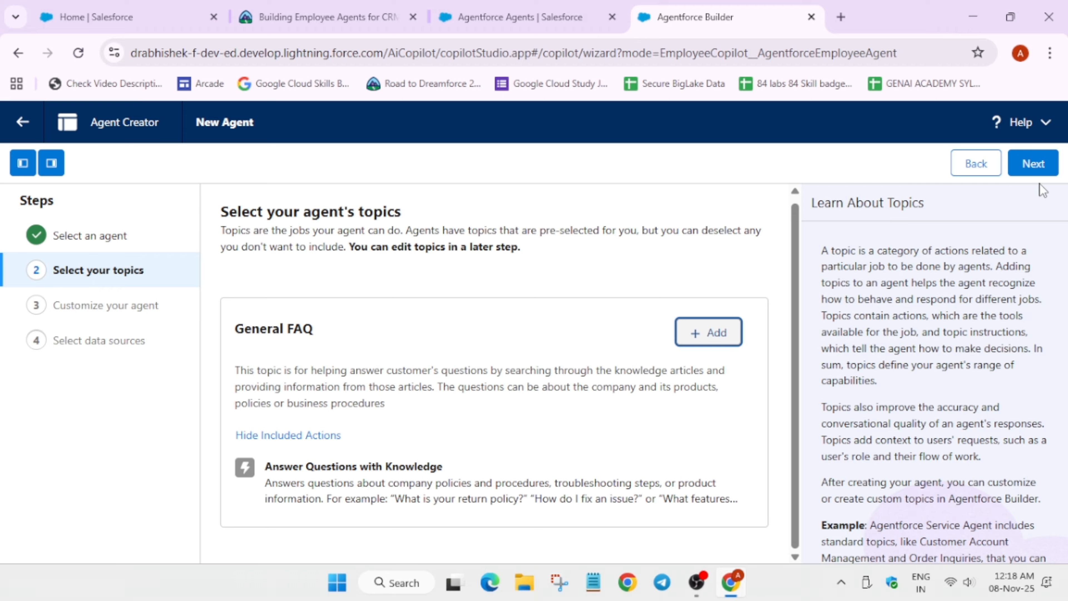
click(1041, 173)
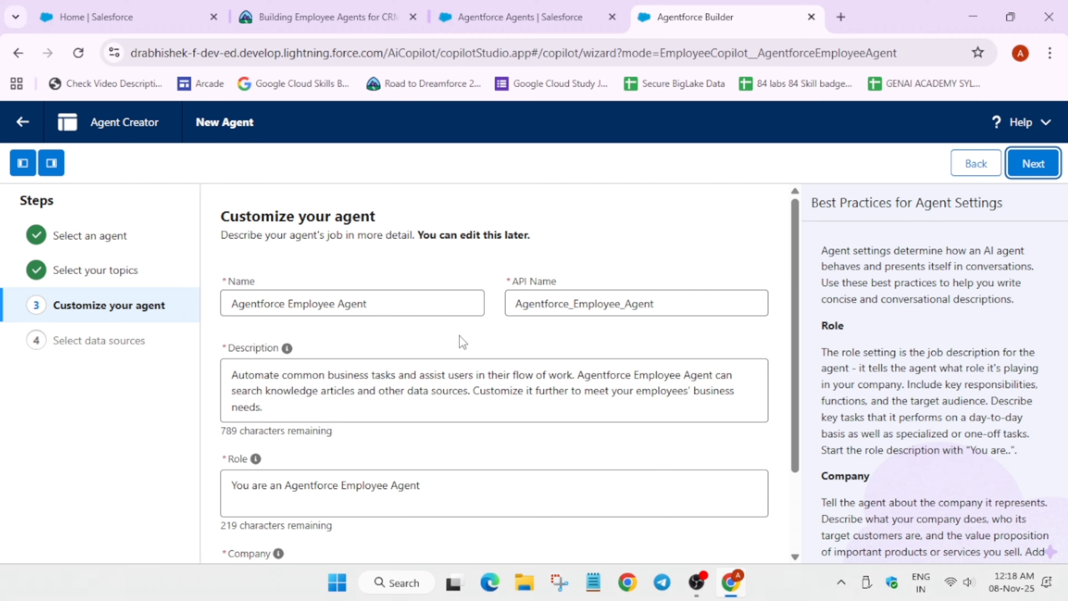
- Place the Agentforce Builder tab beside the Trailhead tab and copy the name General Agent from the unit's agent settings table
click(517, 19)
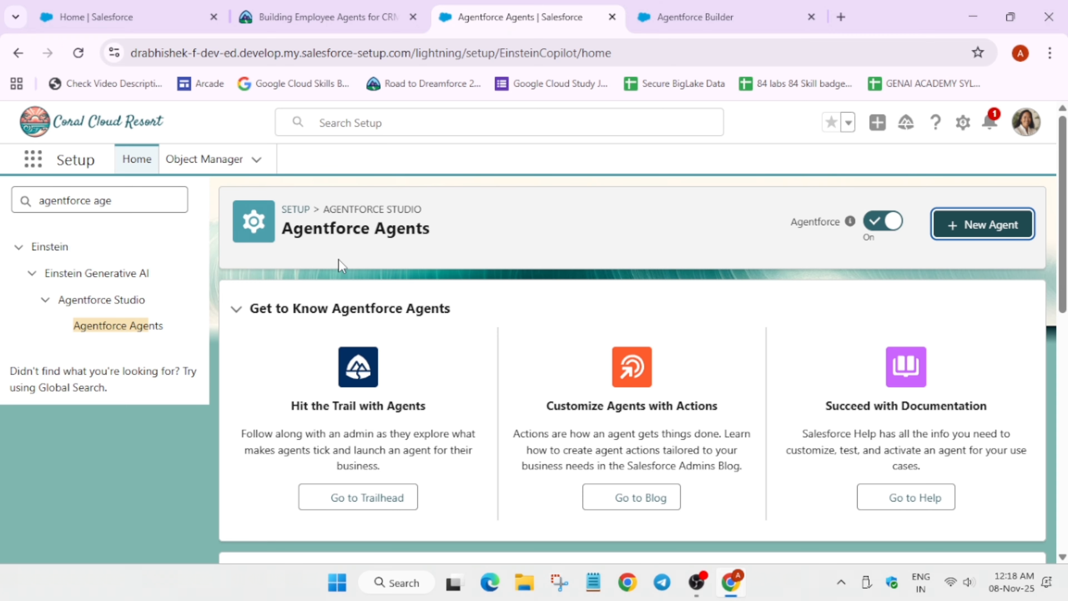
drag(693, 17, 505, 17)
click(320, 17)
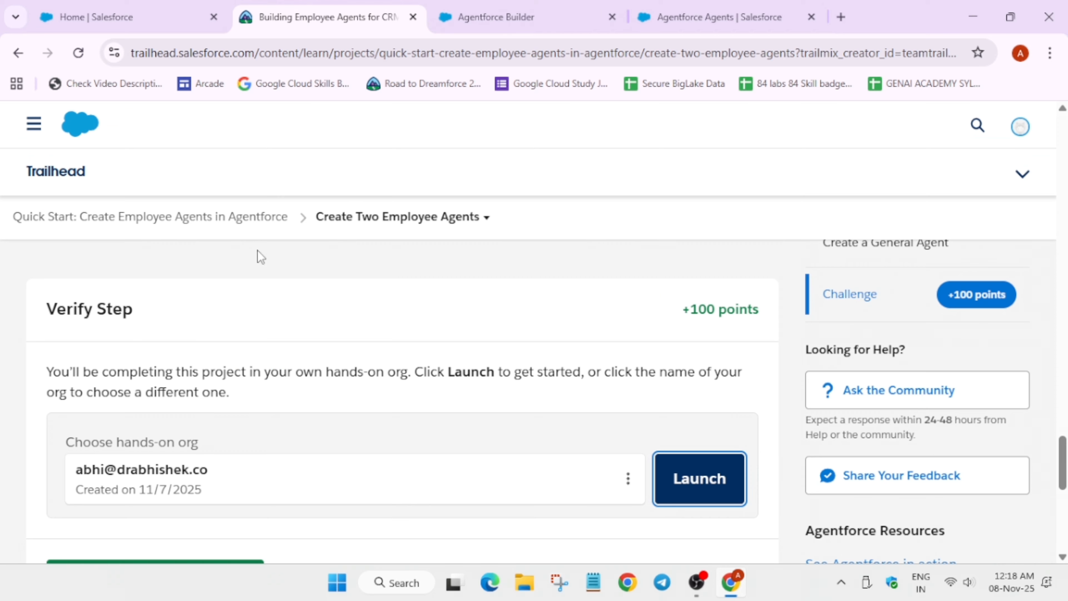
scroll(249, 336, down, 5)
scroll(299, 386, up, 10)
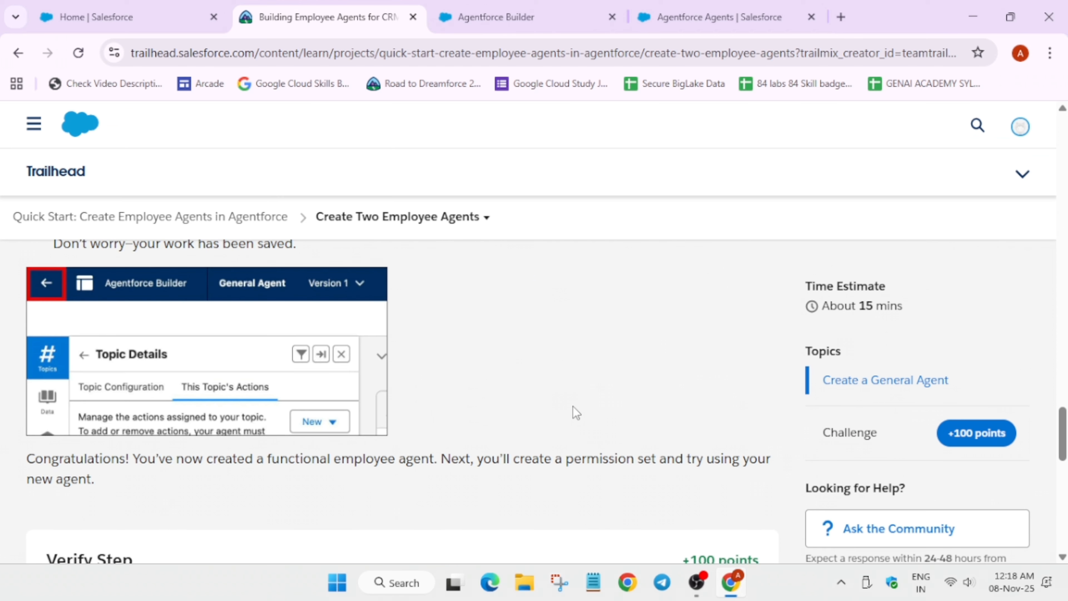
scroll(574, 406, up, 8)
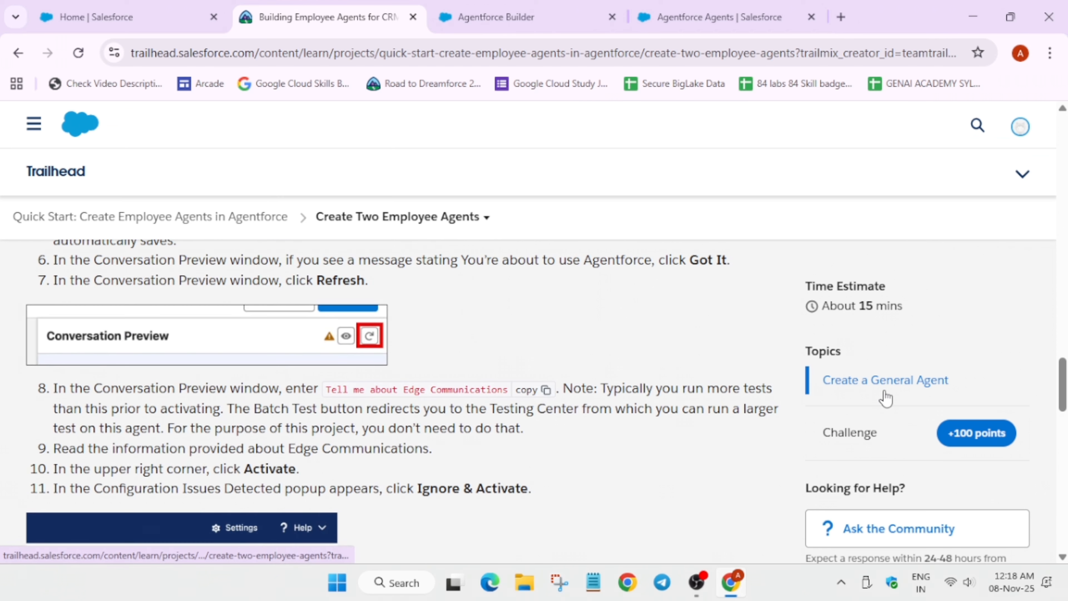
click(885, 380)
scroll(448, 428, down, 5)
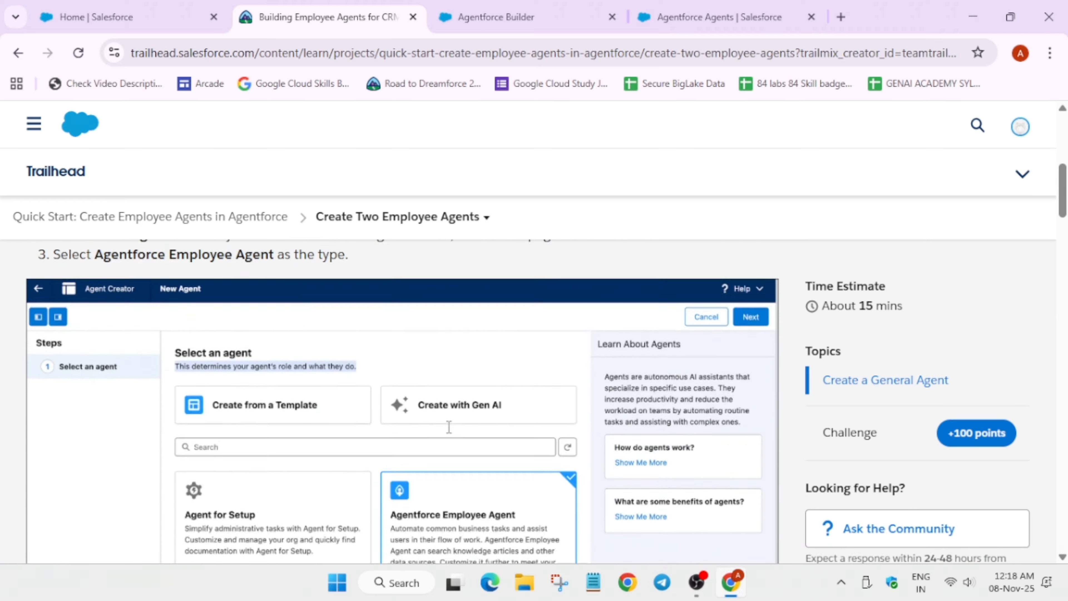
scroll(449, 427, down, 5)
scroll(363, 461, down, 2)
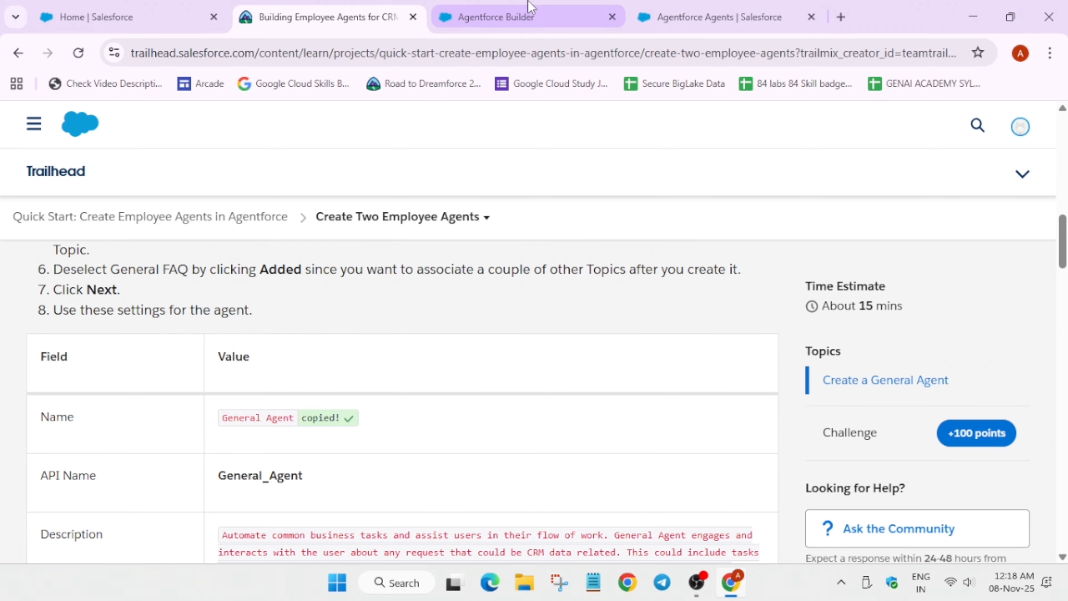
- Replace the new agent's name in Agentforce Builder with General Agent
click(523, 16)
click(365, 304)
triple_click(364, 304)
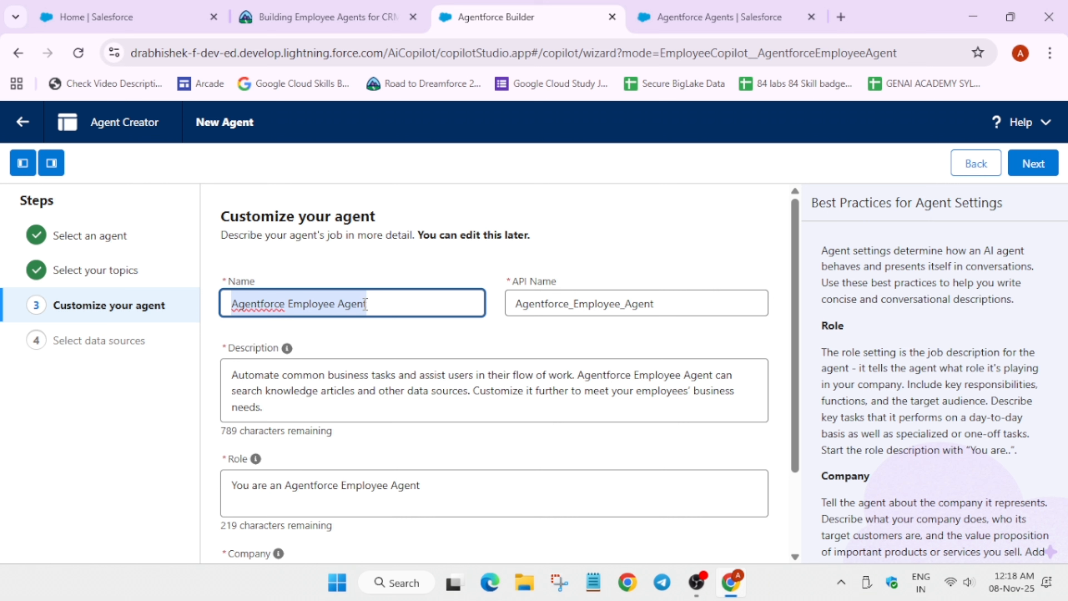
text(General Agent)
click(632, 250)
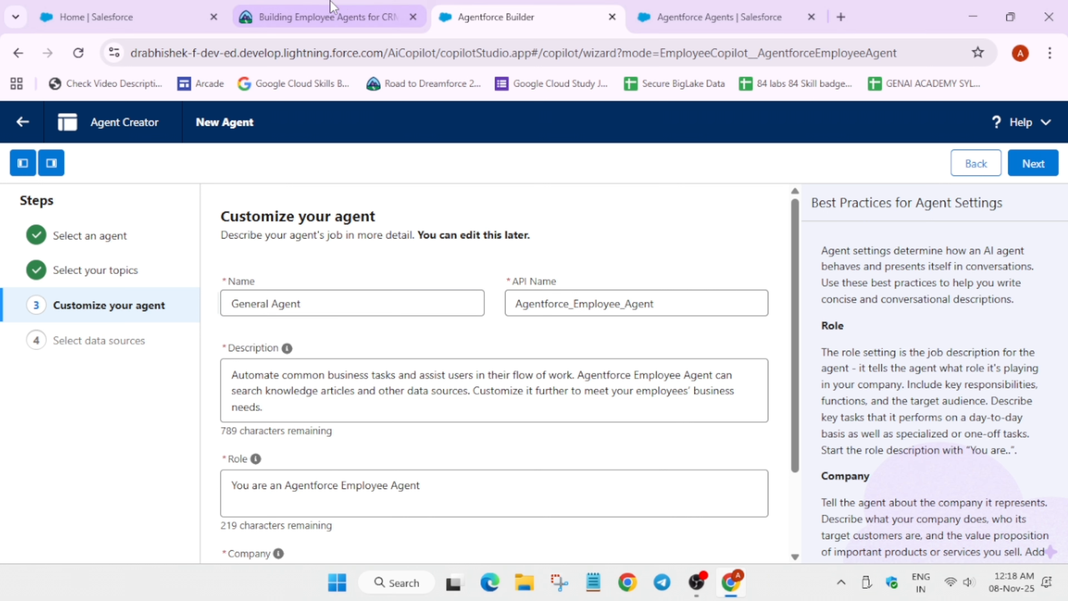
- Copy the API name General_Agent from the Trailhead settings table and replace the agent's API name with it
click(332, 7)
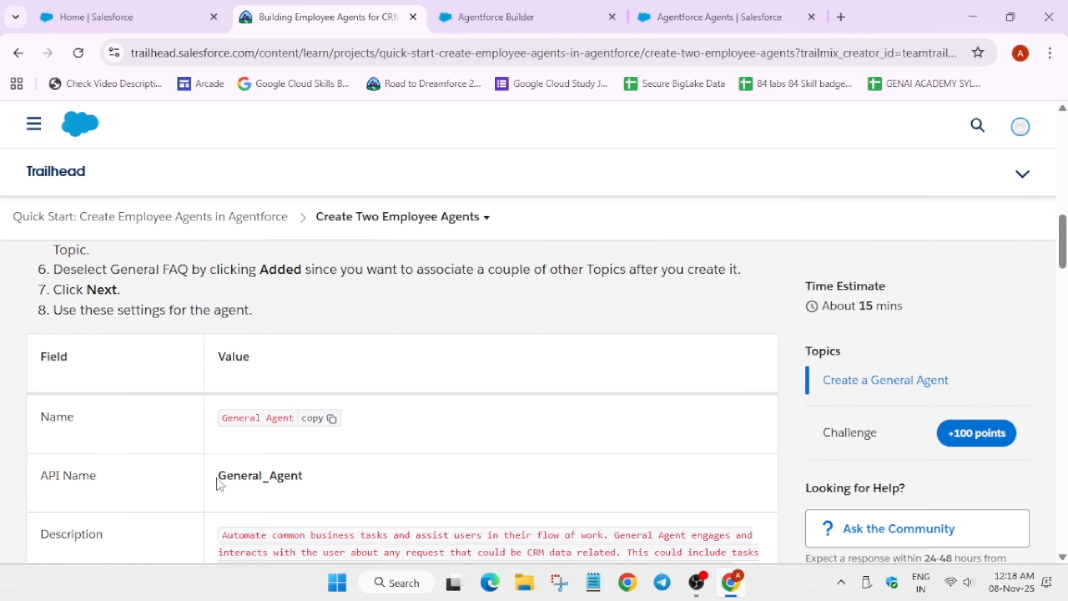
drag(216, 478, 314, 467)
key(ctrl+c)
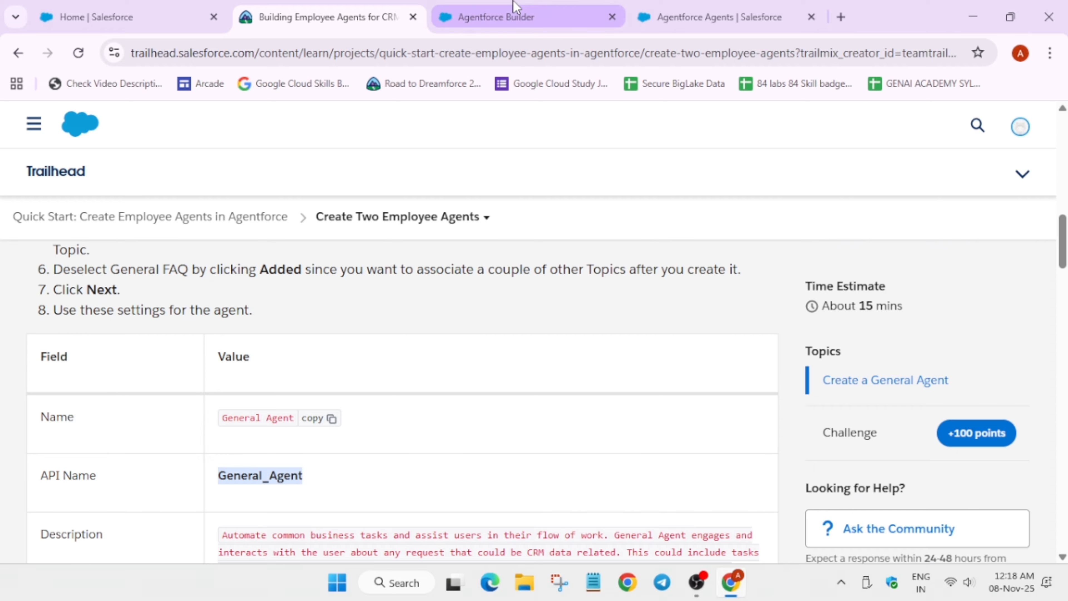
click(496, 17)
double_click(561, 304)
key(ctrl+v)
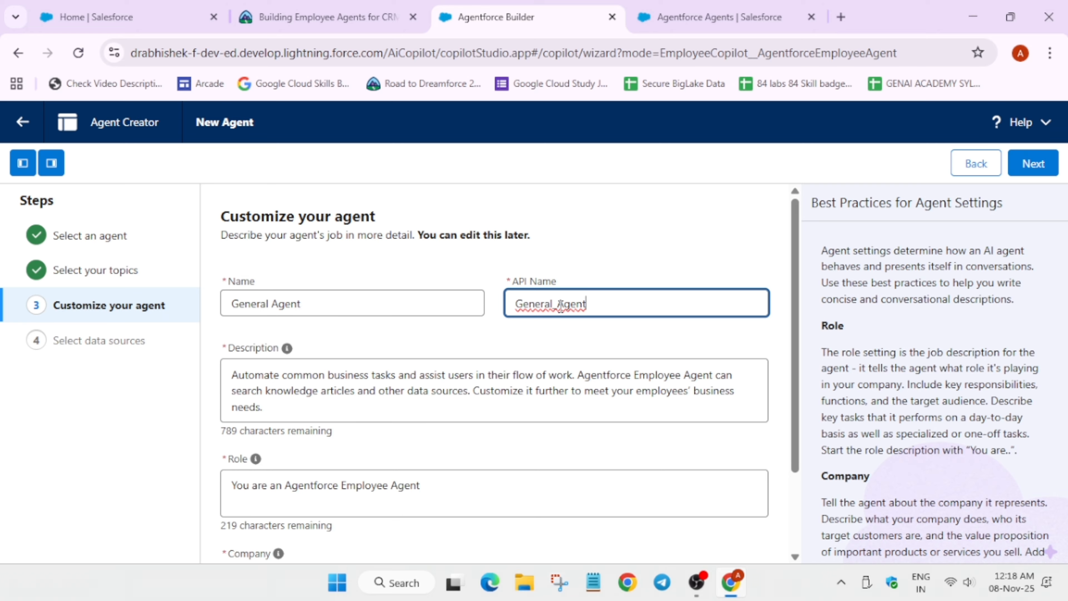
- Replace the agent's description with the General Agent description copied from the Trailhead settings table
click(328, 17)
scroll(373, 425, down, 2)
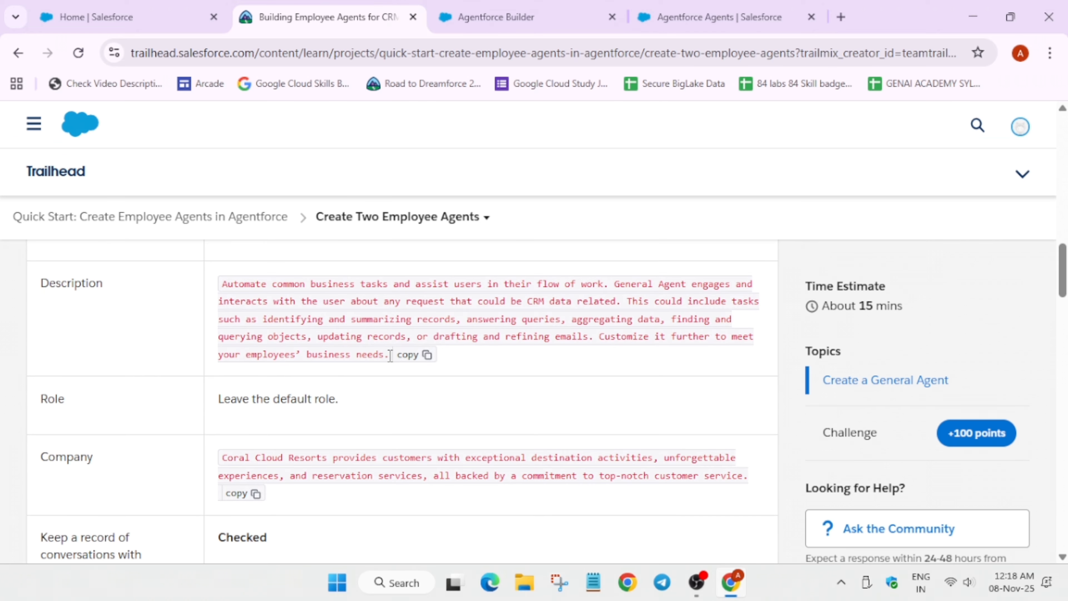
click(416, 355)
click(496, 17)
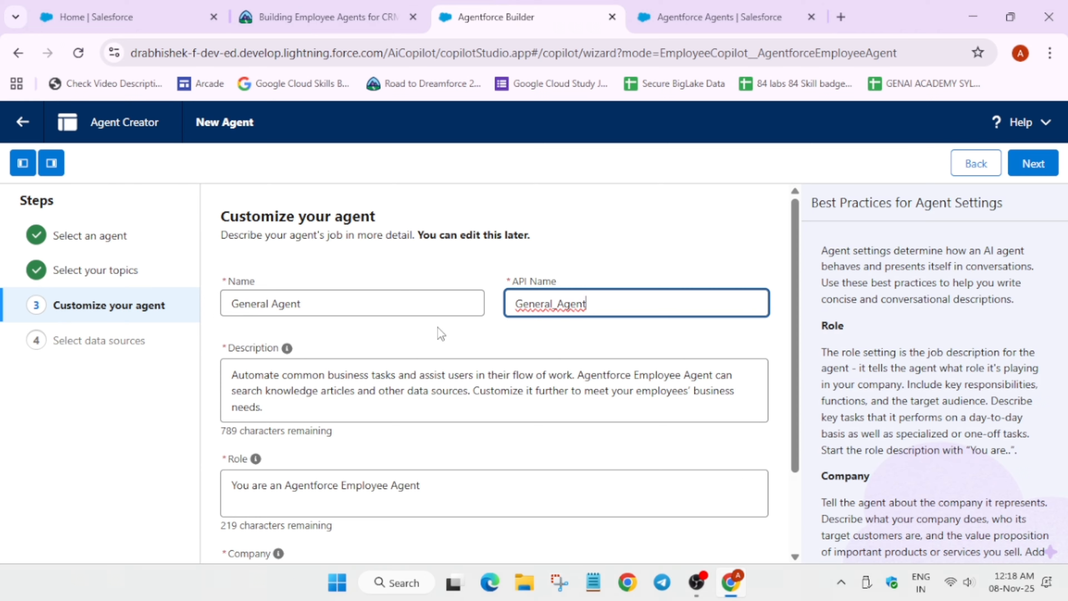
click(420, 385)
key(ctrl+a)
key(ctrl+v)
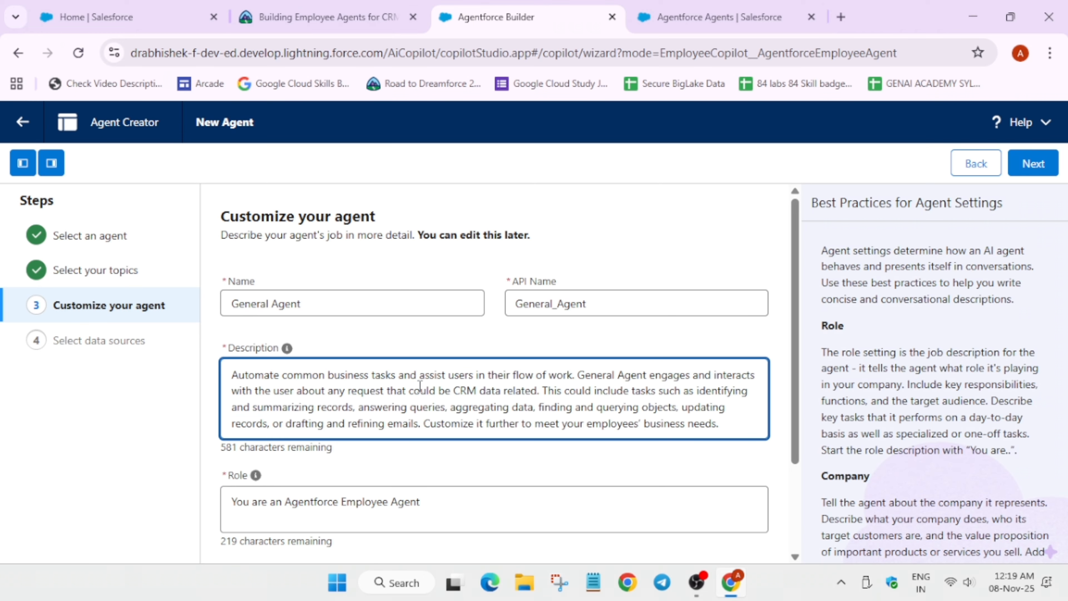
- Fill in the agent's company with the Coral Cloud Resorts text copied from Trailhead and enable keeping conversation records with enhanced event logs
scroll(484, 231, down, 3)
click(328, 17)
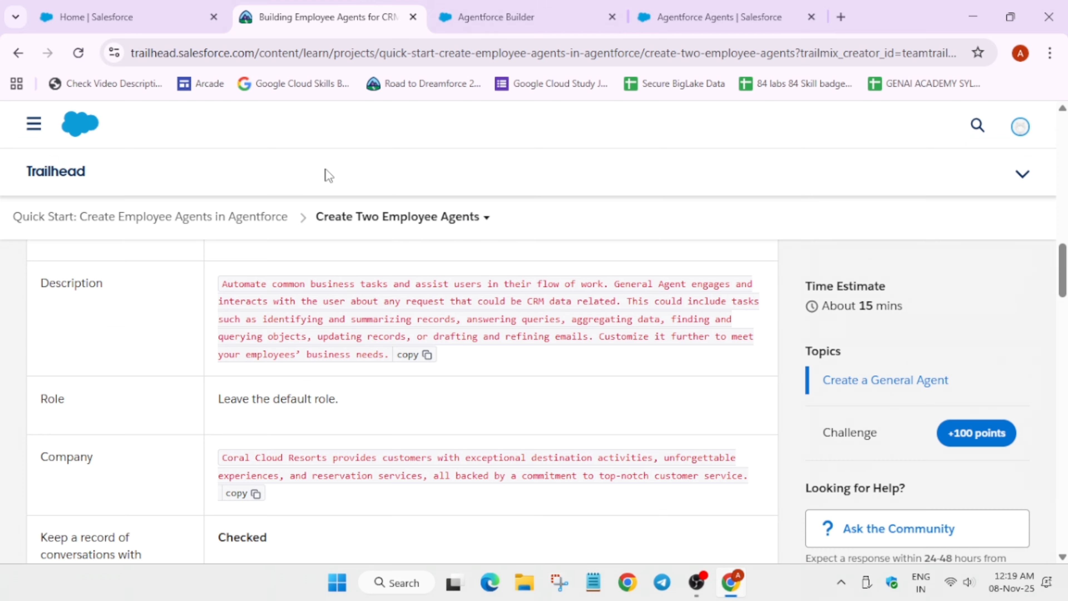
scroll(378, 421, down, 2)
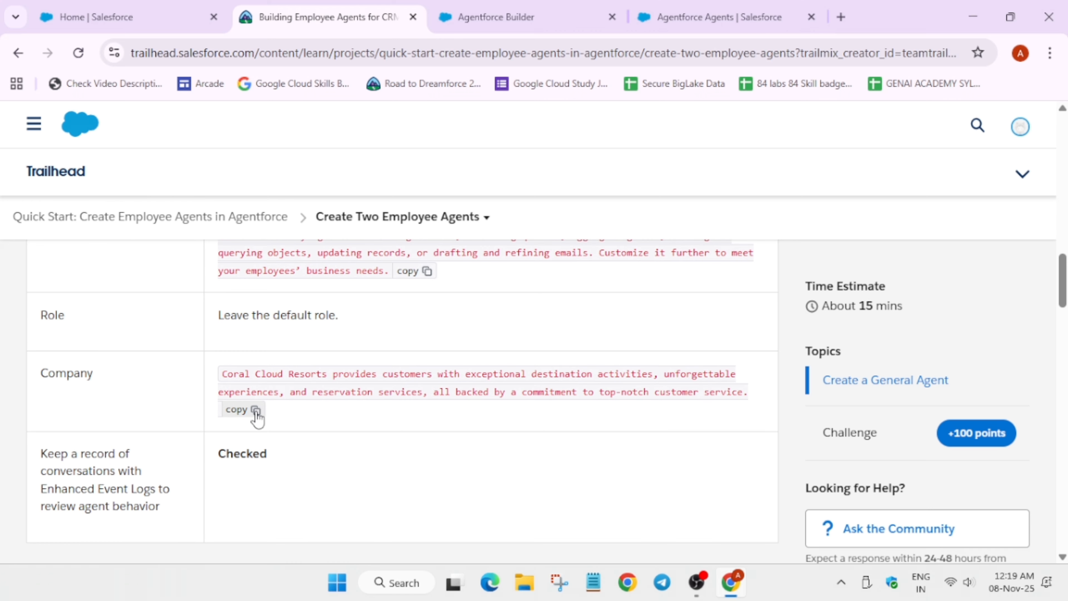
click(244, 408)
click(467, 17)
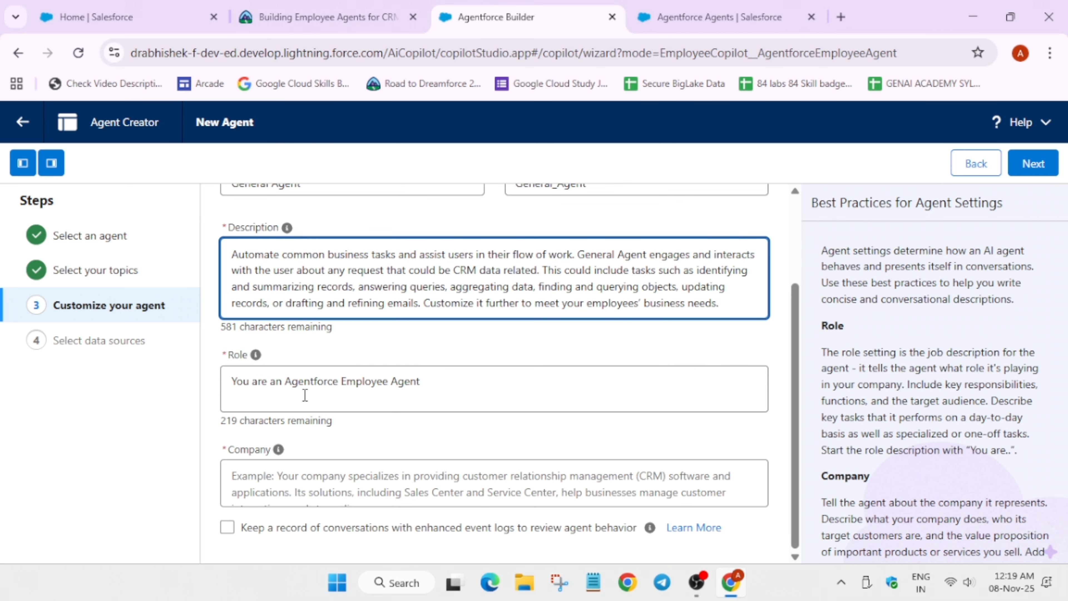
click(271, 486)
key(ctrl+v)
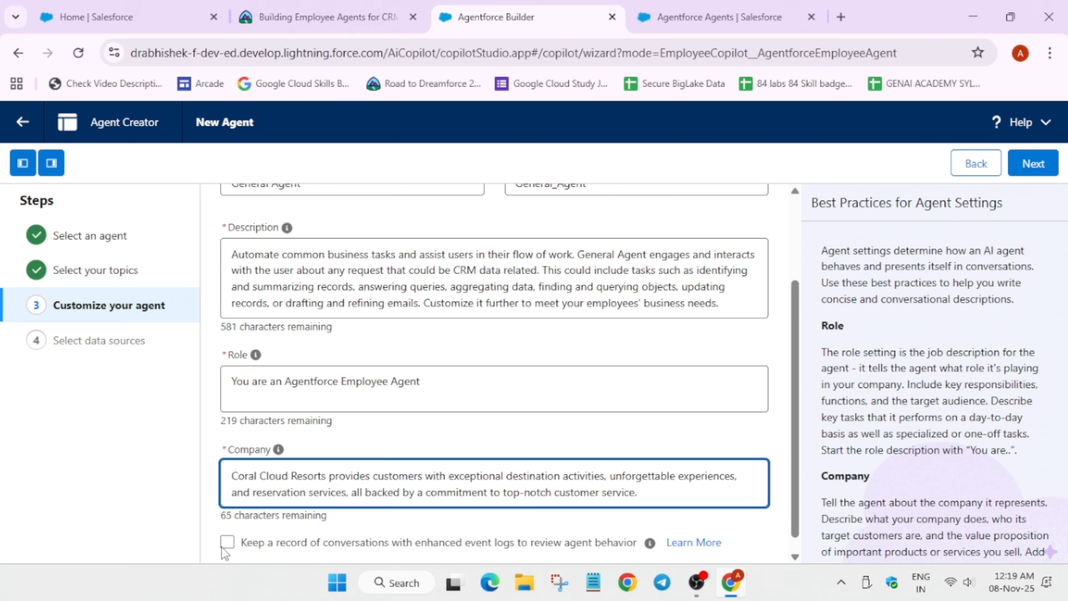
click(227, 542)
- Check the remaining Trailhead creation steps, skip the optional data sources and create the General Agent
click(332, 17)
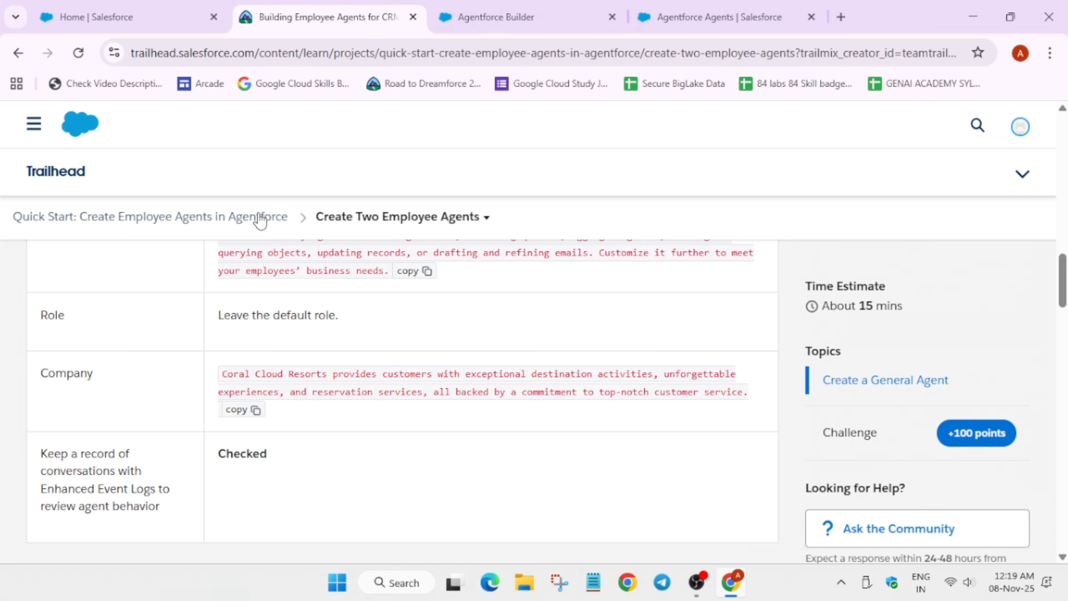
scroll(227, 479, down, 5)
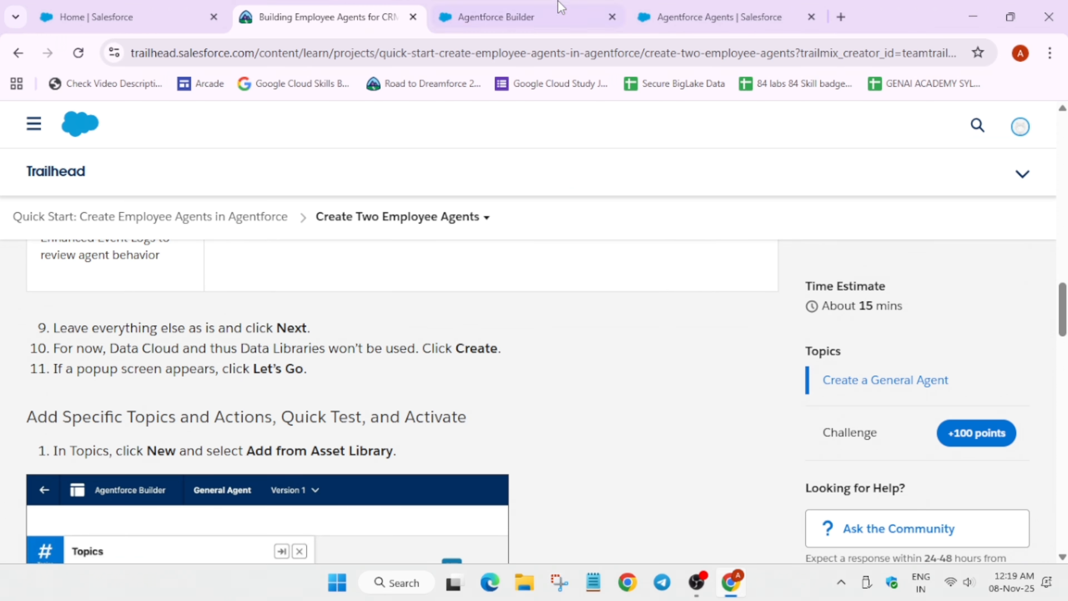
click(561, 13)
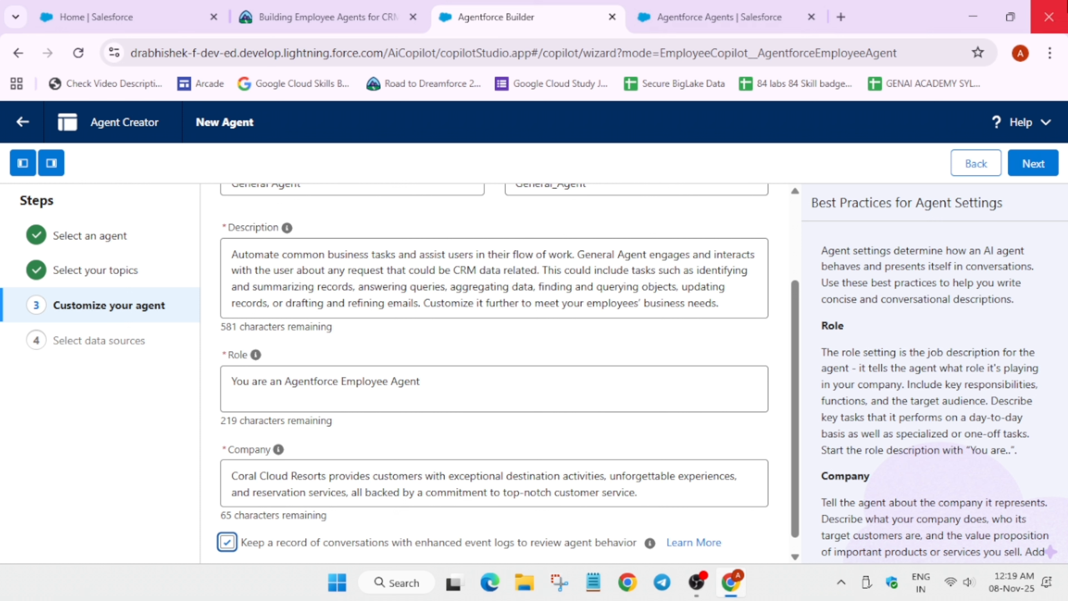
click(1041, 168)
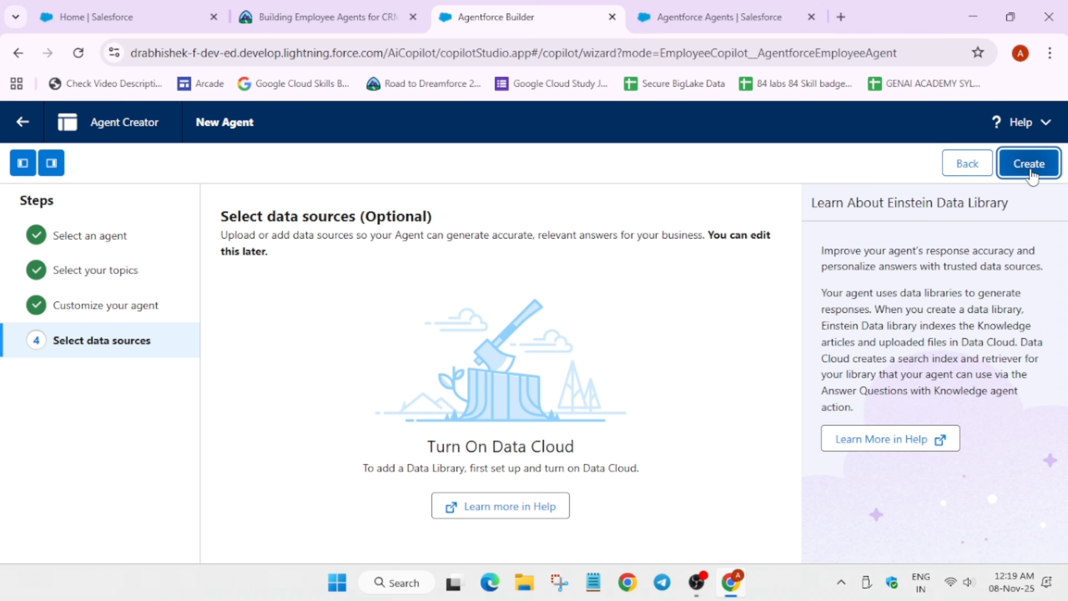
click(1030, 165)
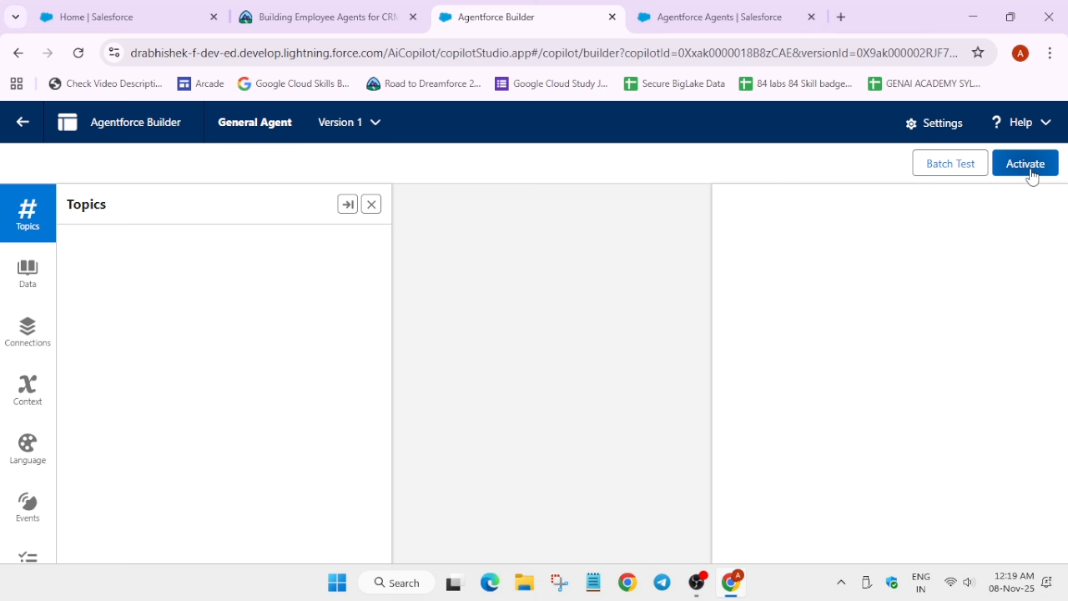
click(1026, 164)
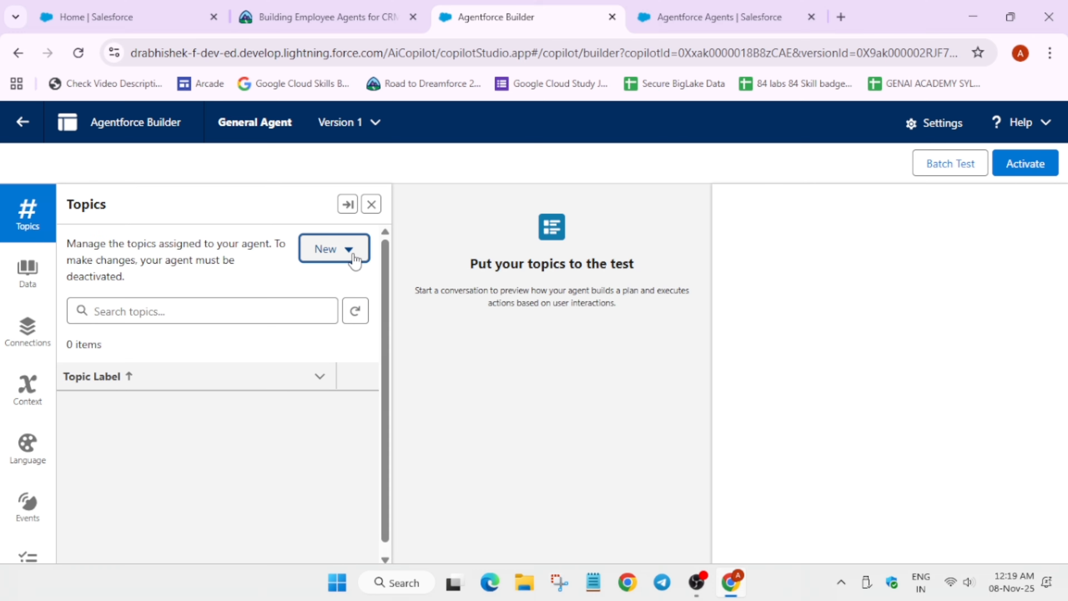
- Add the MigrationDefaultTopic and Single Record Summary topics to the agent from the Asset Library
click(352, 253)
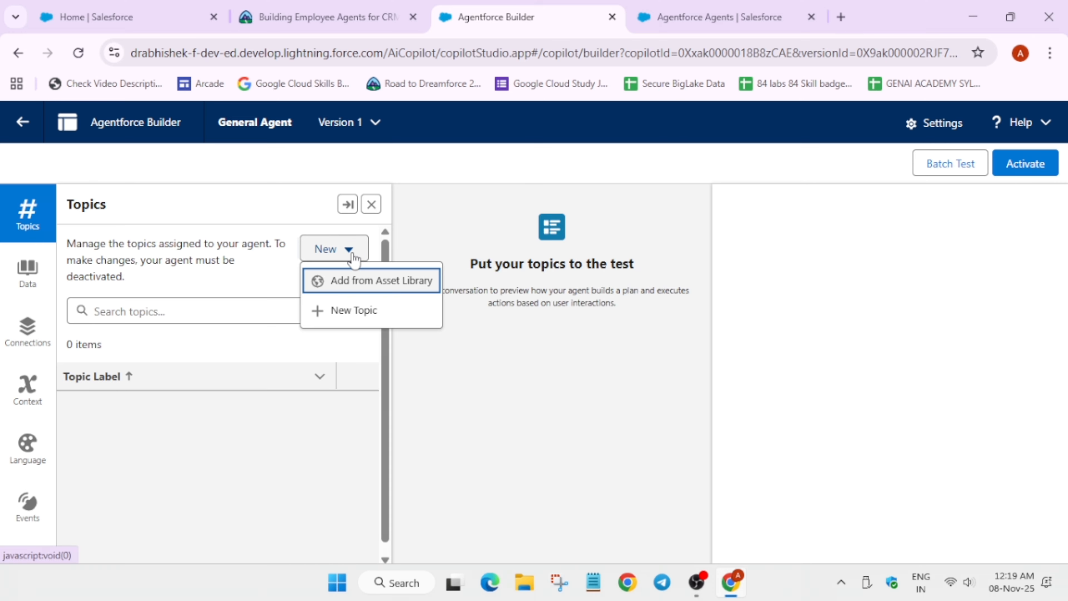
click(354, 280)
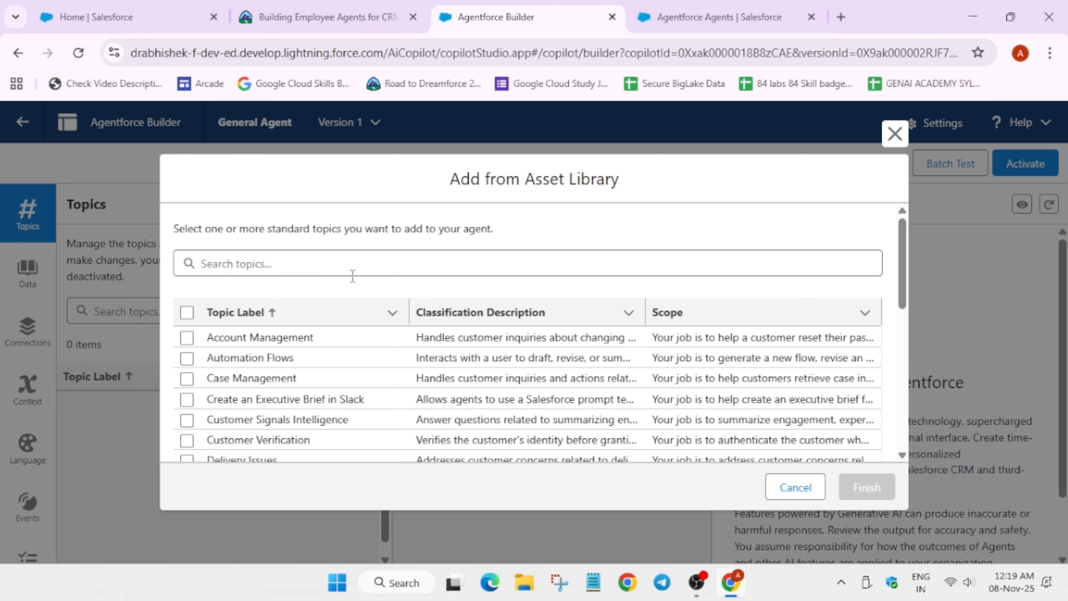
click(327, 258)
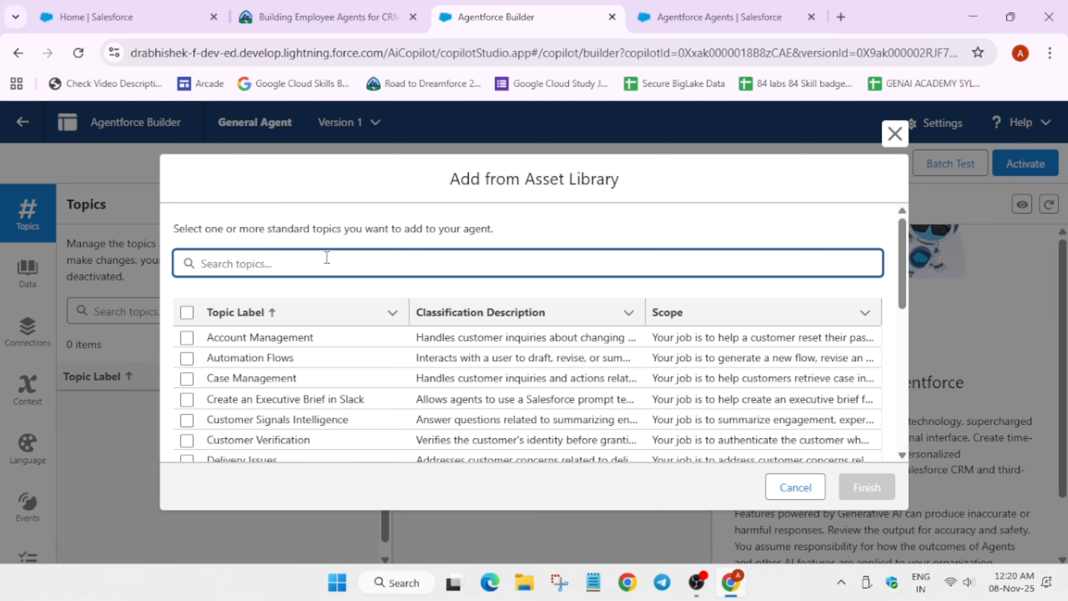
text(mig)
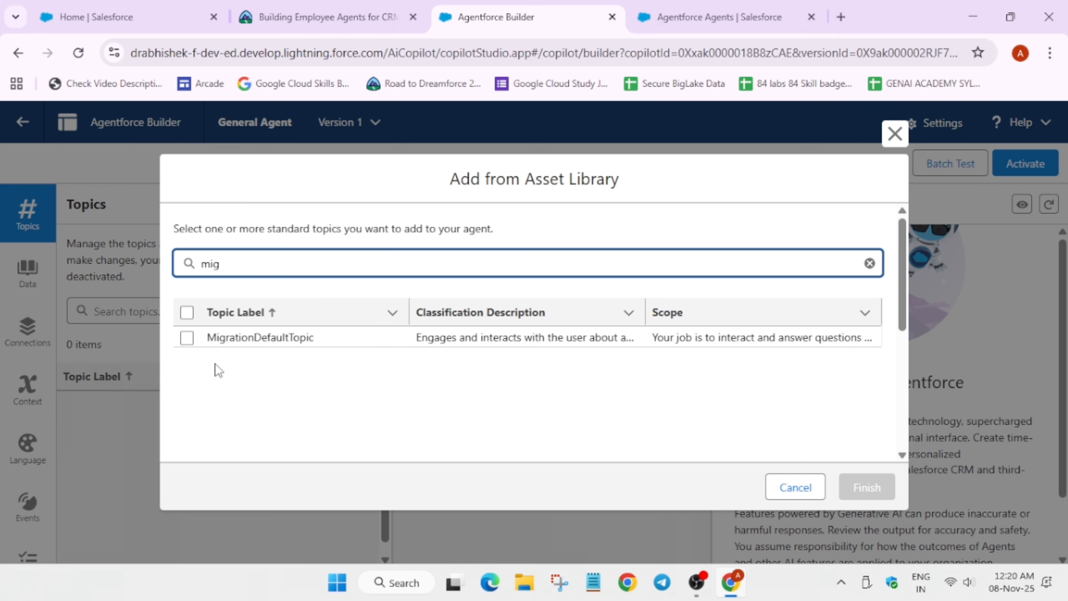
click(188, 337)
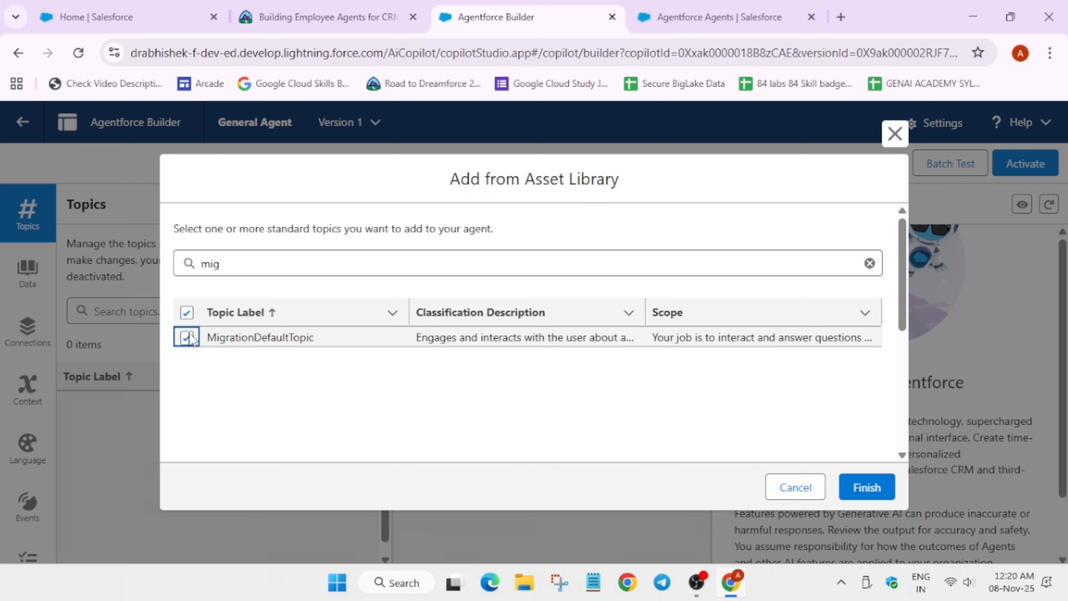
double_click(335, 256)
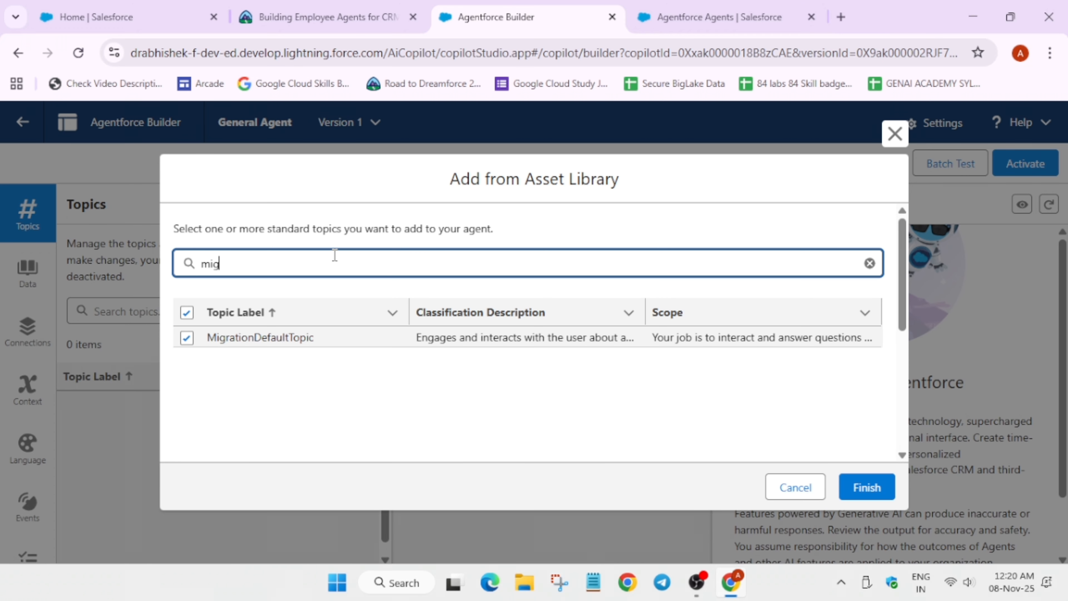
text(sing)
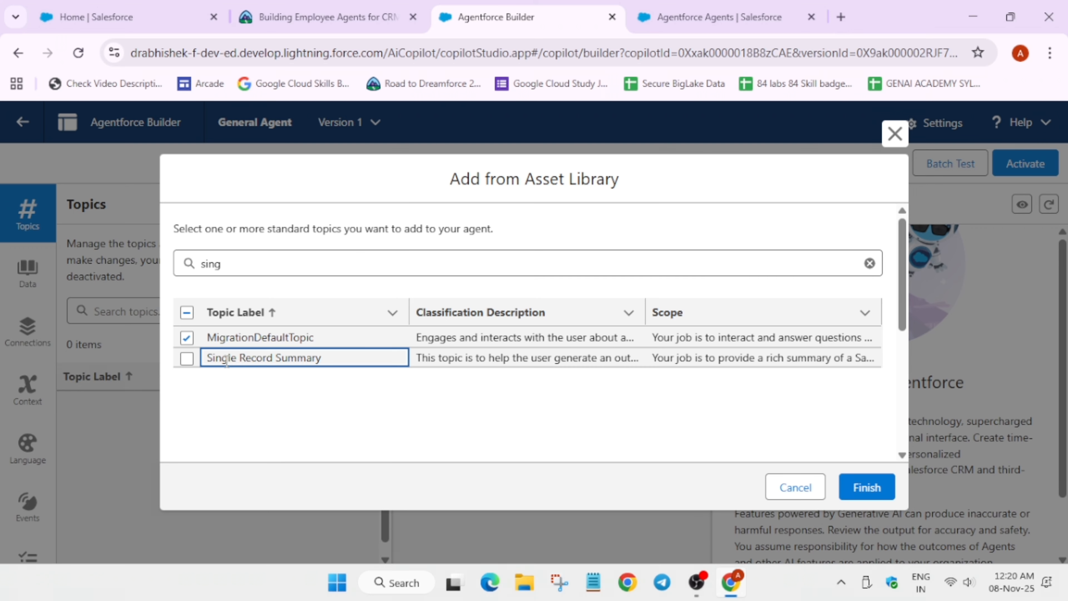
click(184, 360)
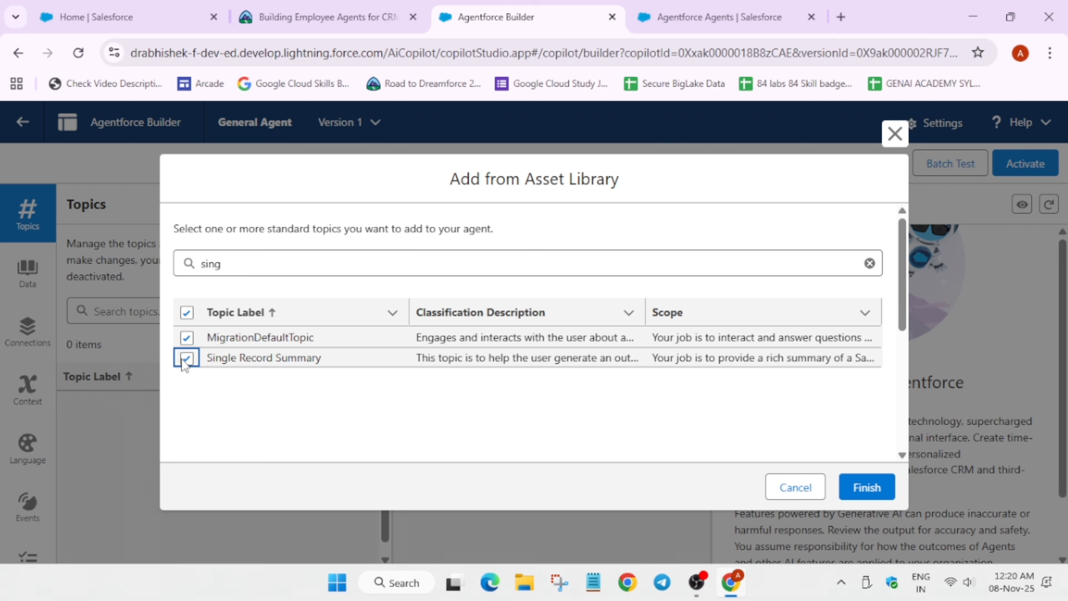
click(854, 487)
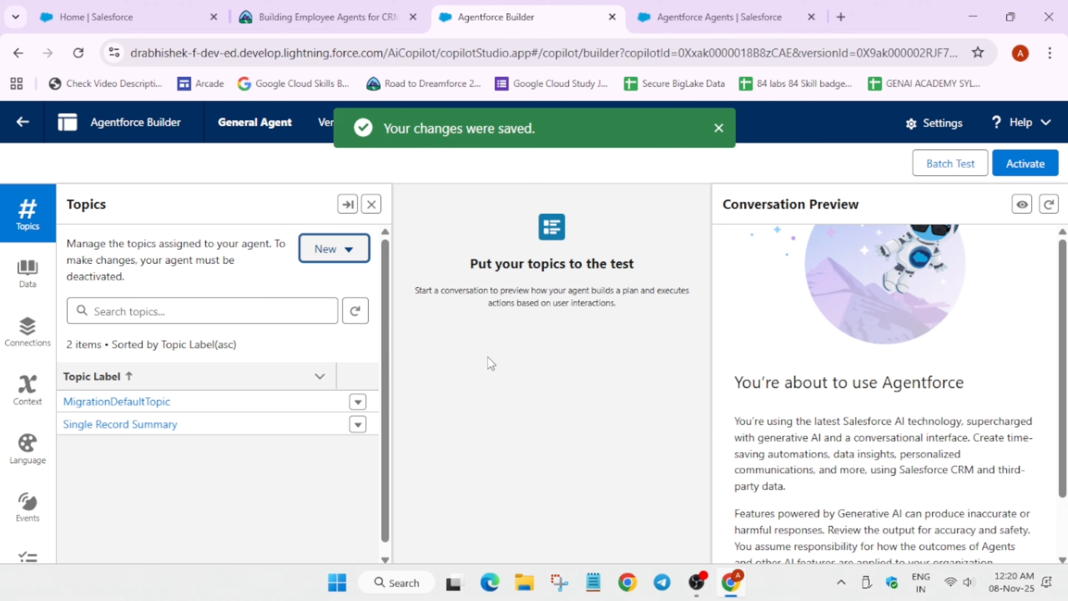
- Open MigrationDefaultTopic to examine its classification description, scope and instructions, and accept the Agentforce introduction in the conversation preview
click(150, 403)
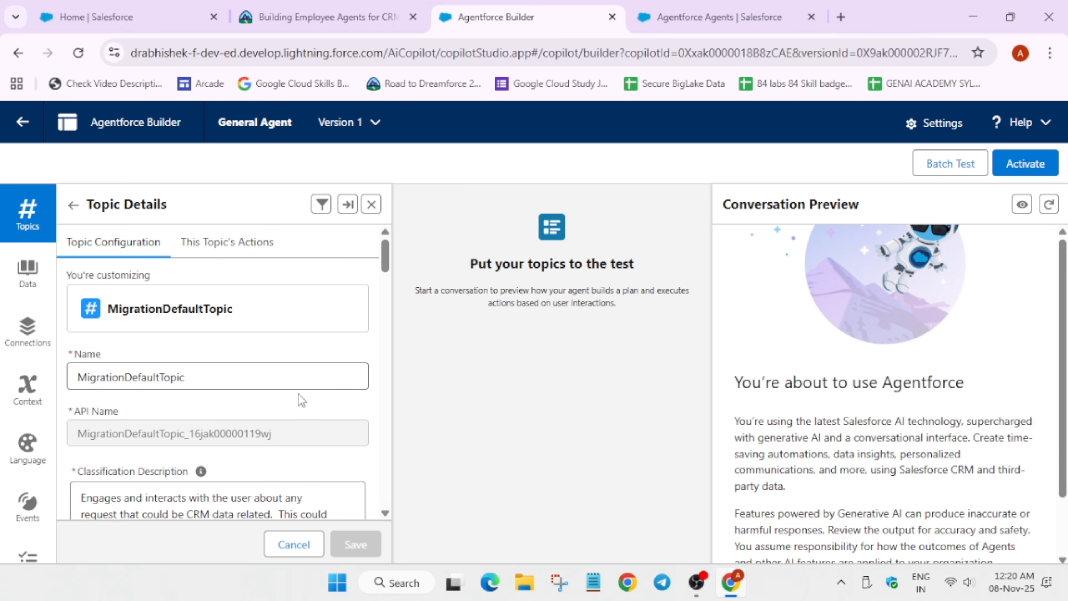
scroll(221, 417, down, 5)
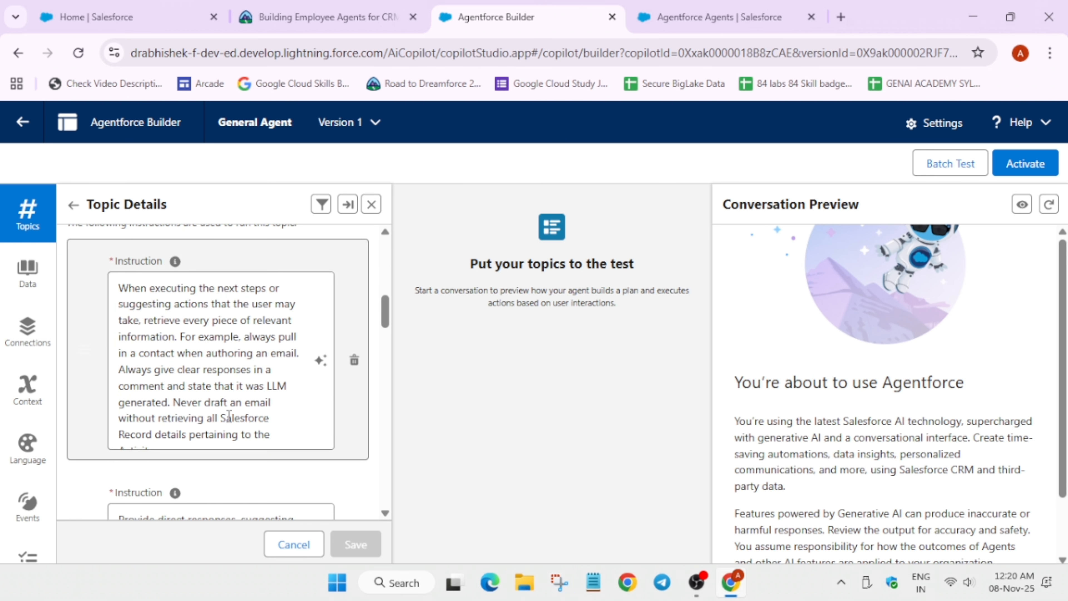
scroll(229, 417, up, 4)
scroll(231, 415, down, 15)
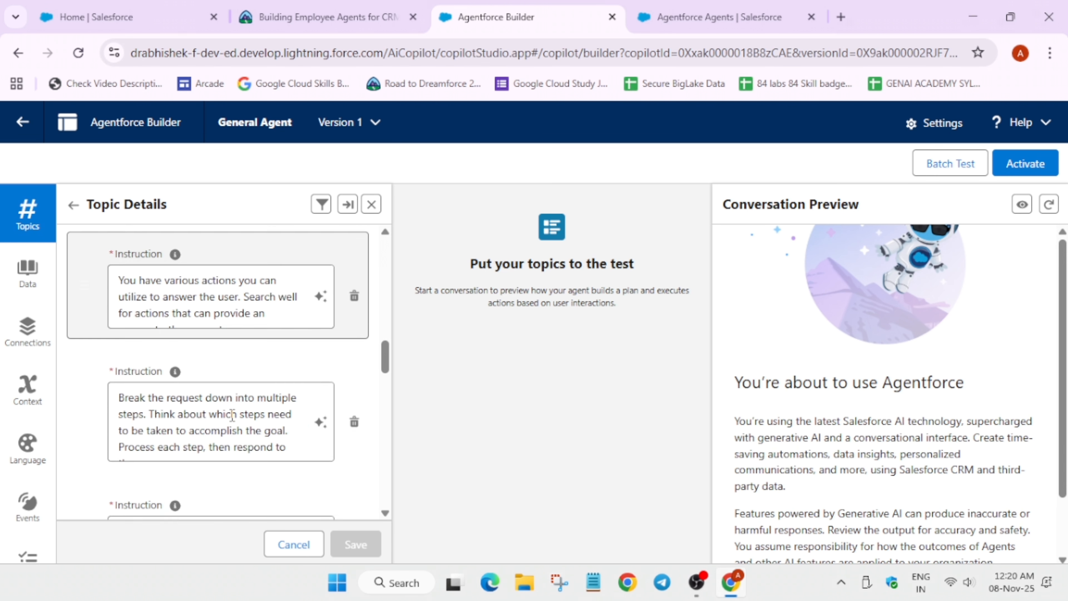
scroll(232, 415, down, 10)
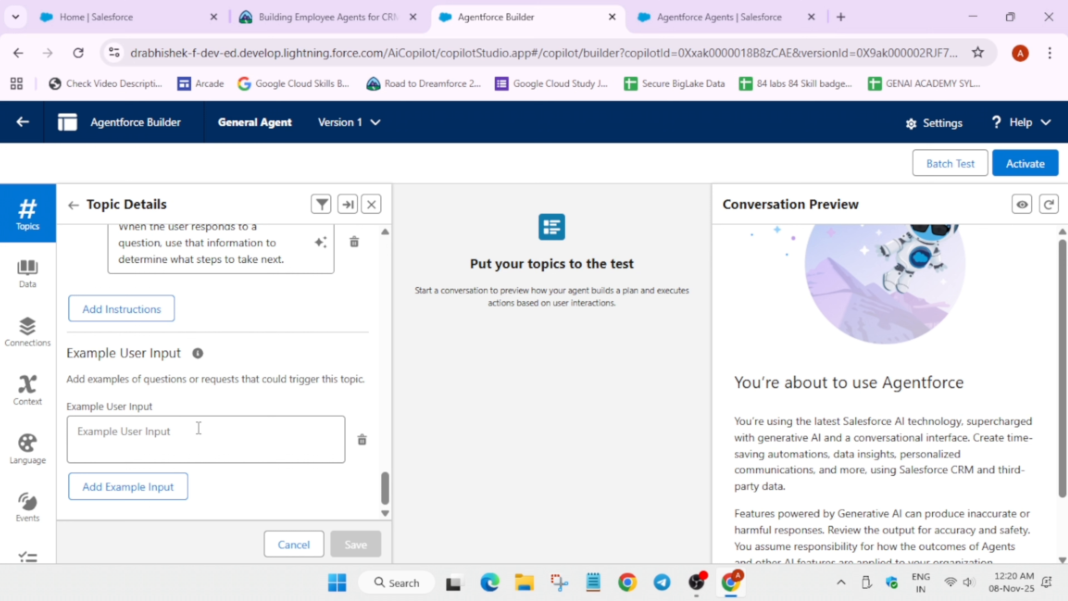
scroll(201, 427, up, 5)
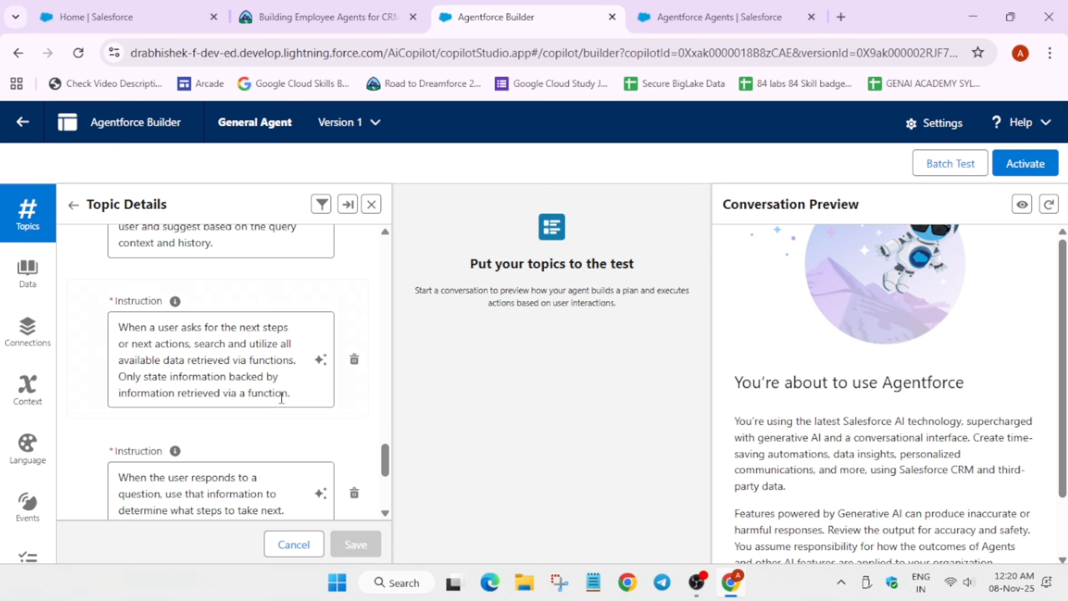
scroll(862, 421, down, 2)
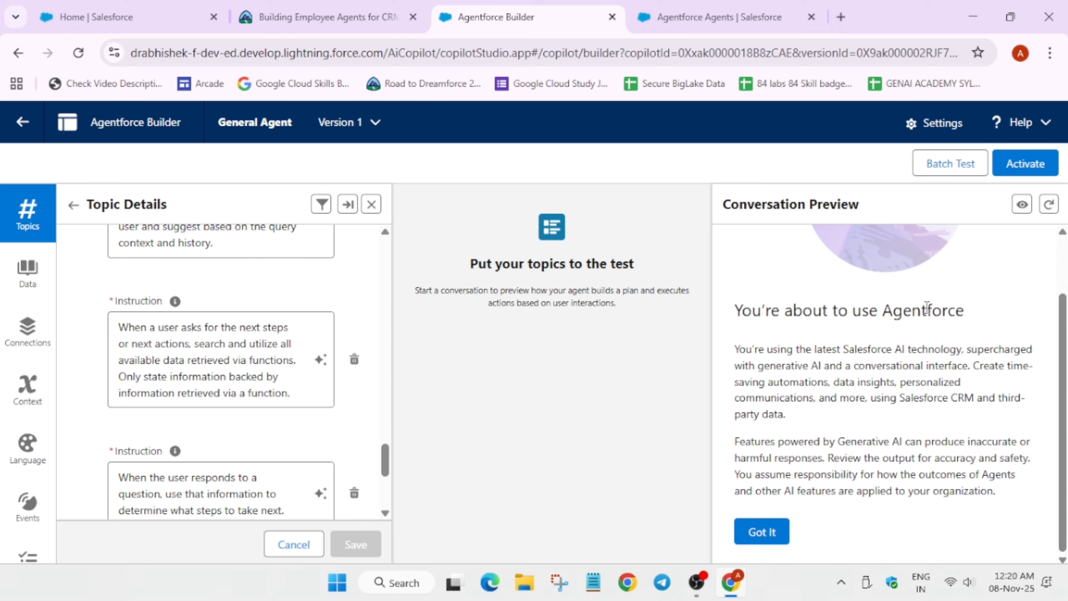
click(778, 533)
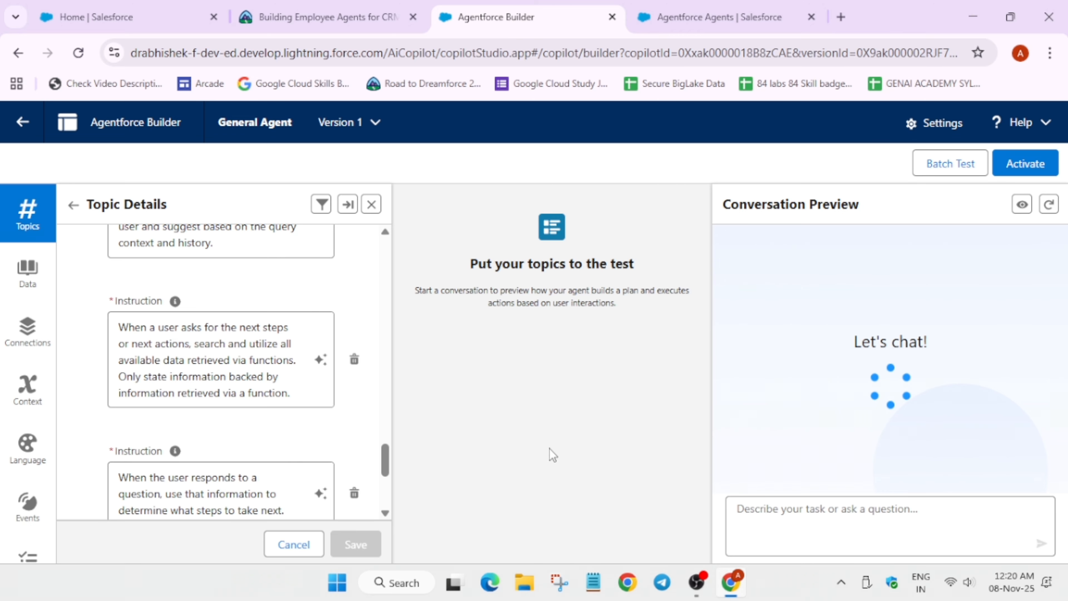
scroll(242, 346, up, 8)
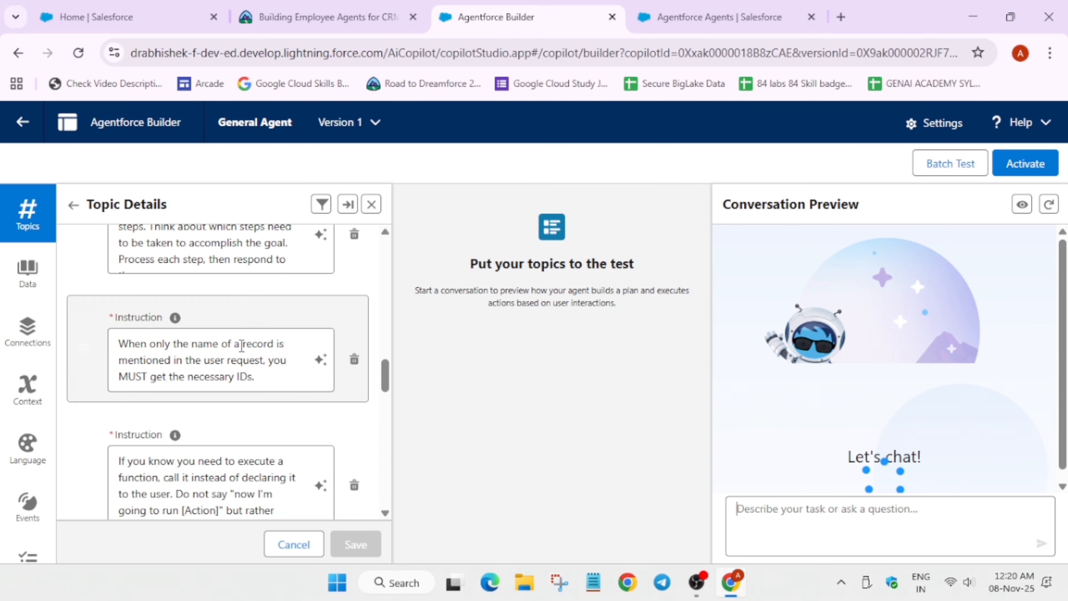
scroll(241, 346, up, 10)
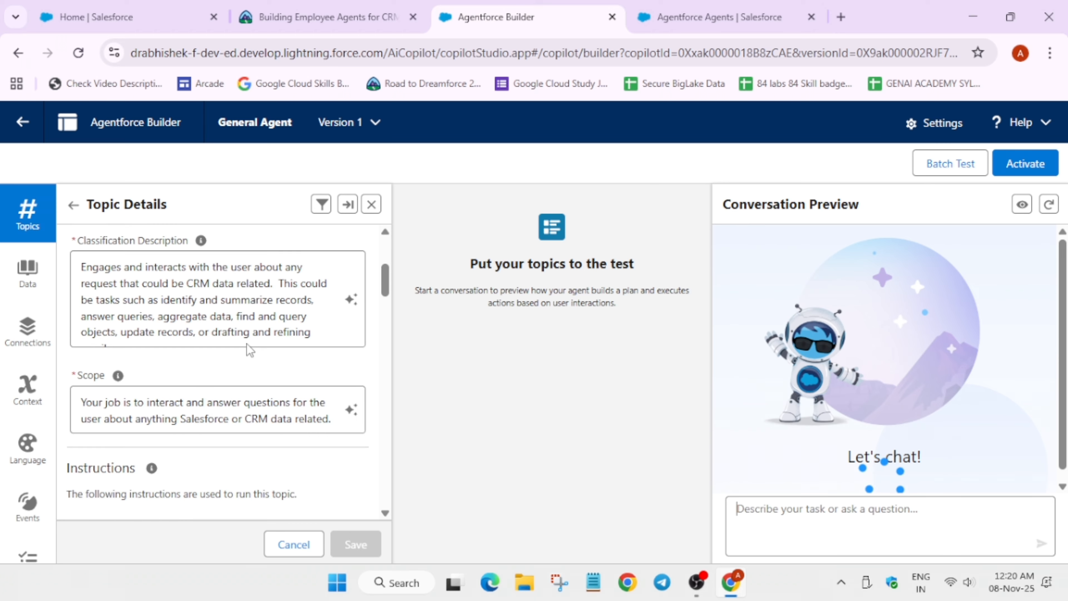
scroll(247, 344, up, 5)
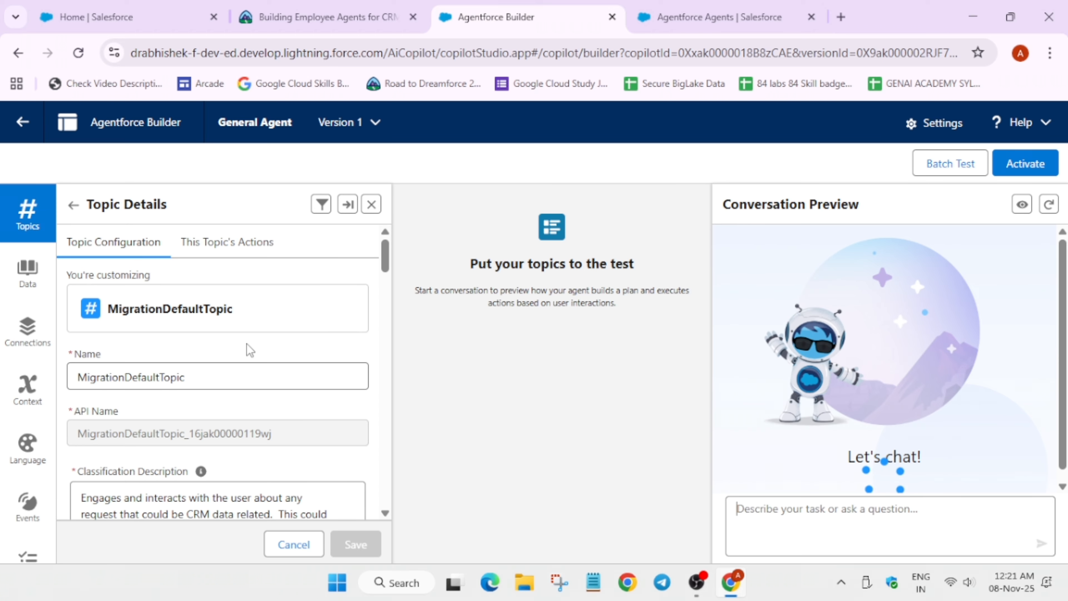
- Remove the Answer Questions with Knowledge action from MigrationDefaultTopic and refresh the topic's action list
click(247, 258)
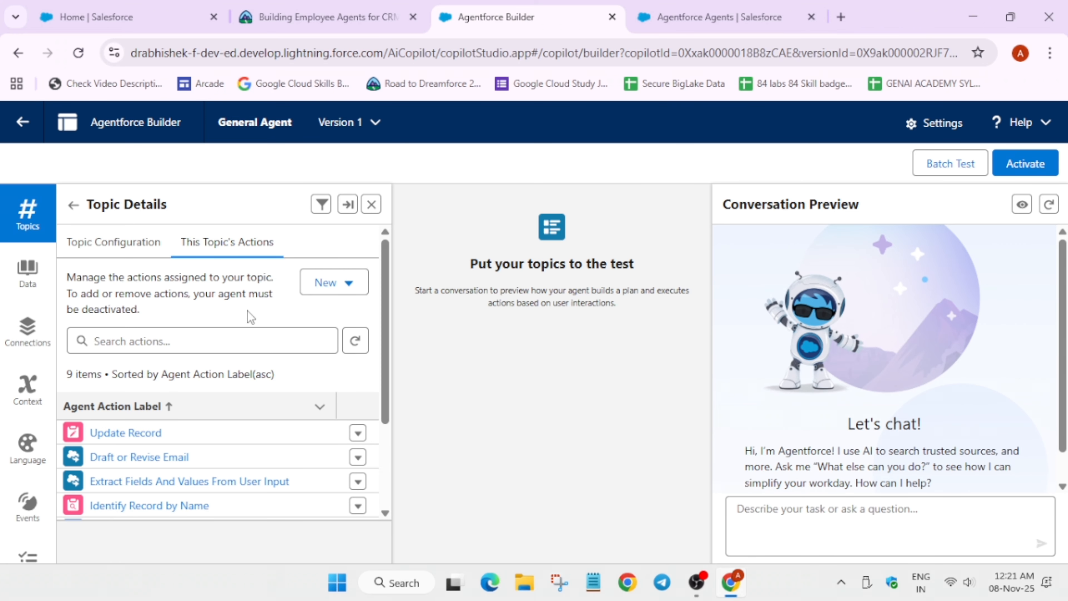
scroll(256, 362, down, 3)
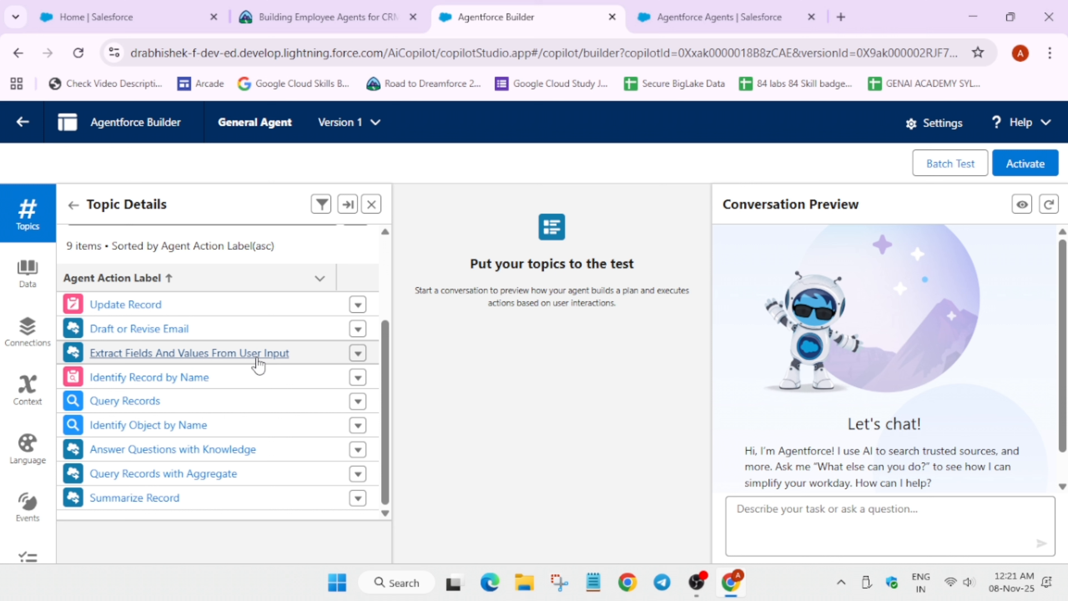
click(357, 451)
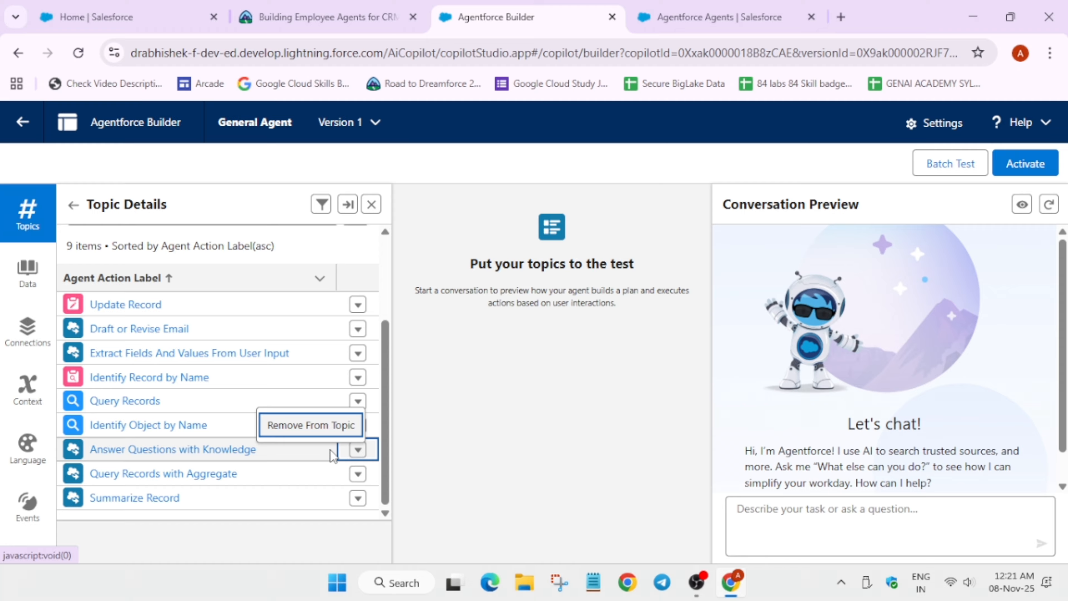
click(304, 426)
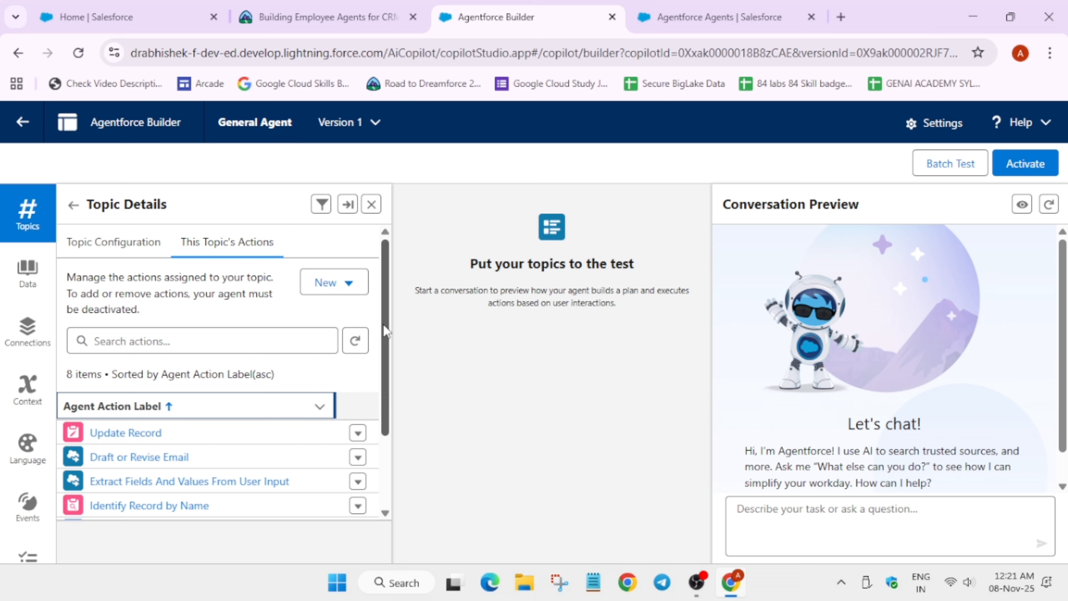
click(365, 348)
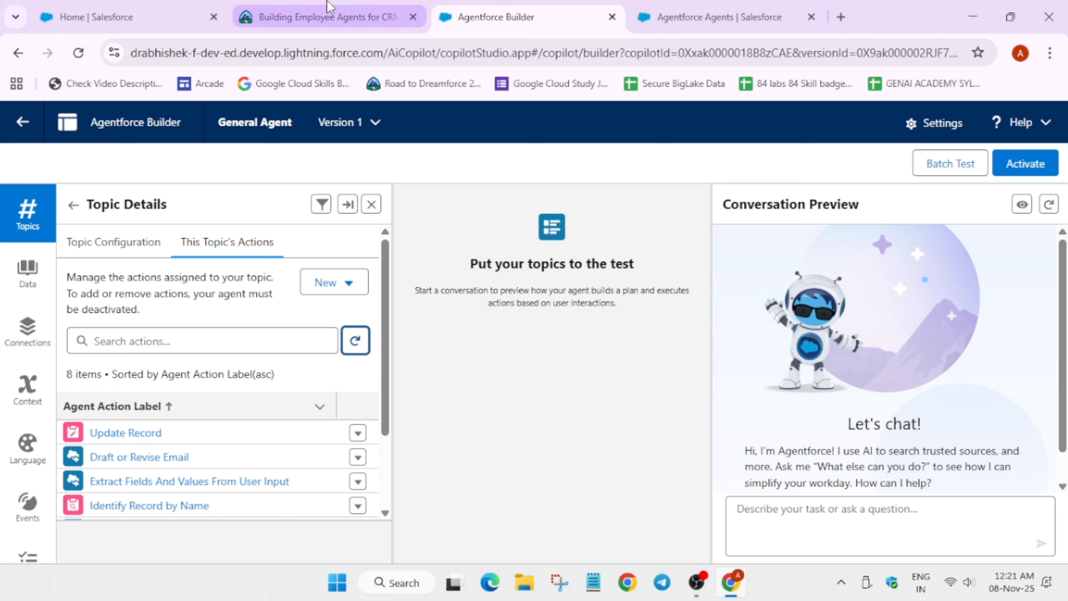
- Copy the test prompt "Tell me about Edge Communications" from Trailhead and send it to the agent in the conversation preview
click(328, 22)
scroll(434, 390, down, 15)
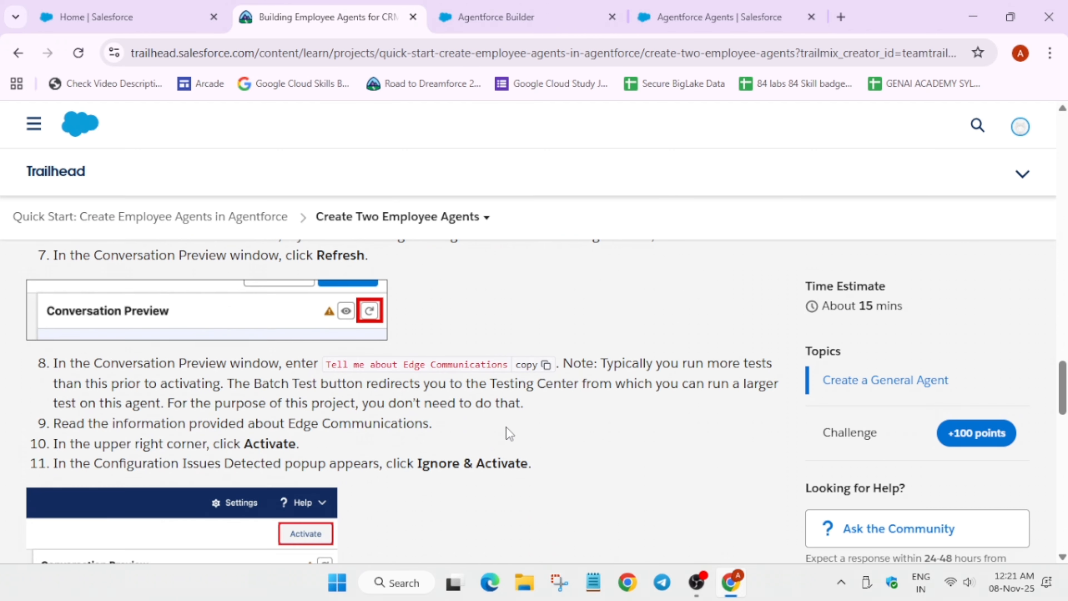
click(546, 366)
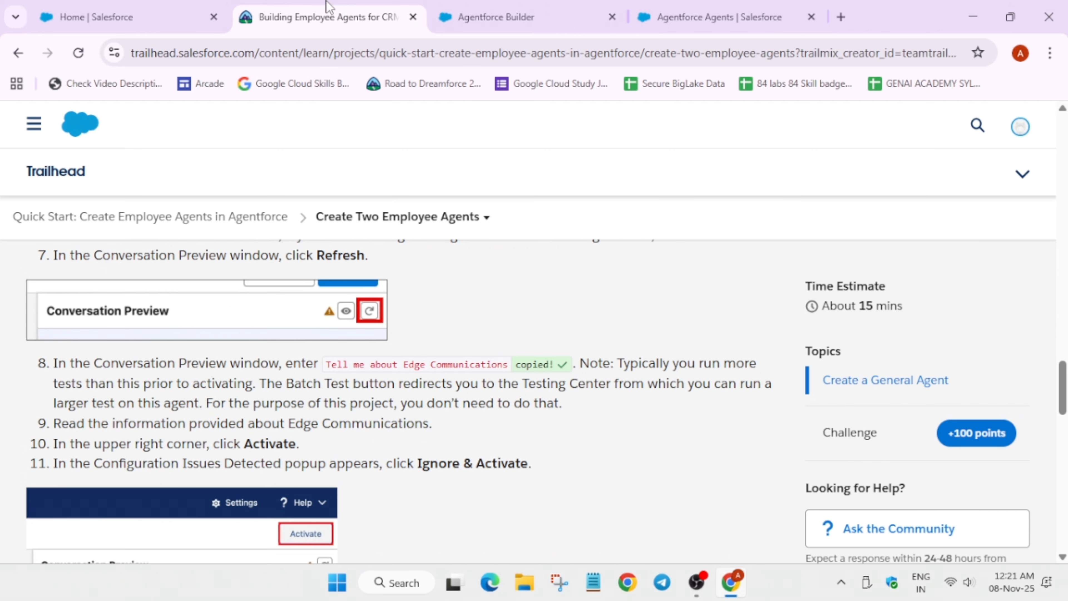
click(539, 5)
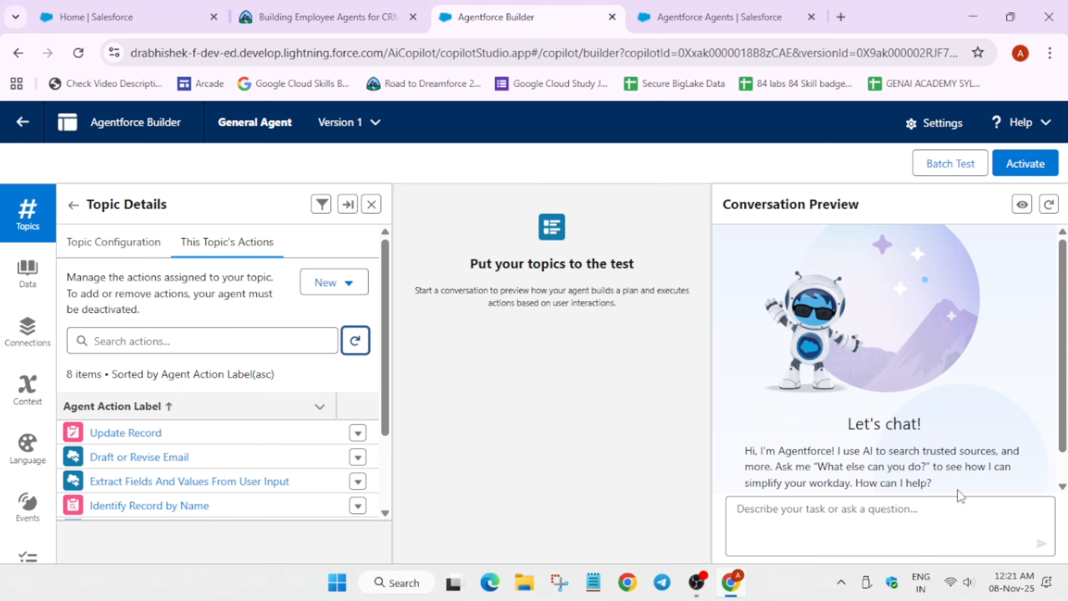
click(913, 501)
text(Tell me about Edge Communications)
key(Return)
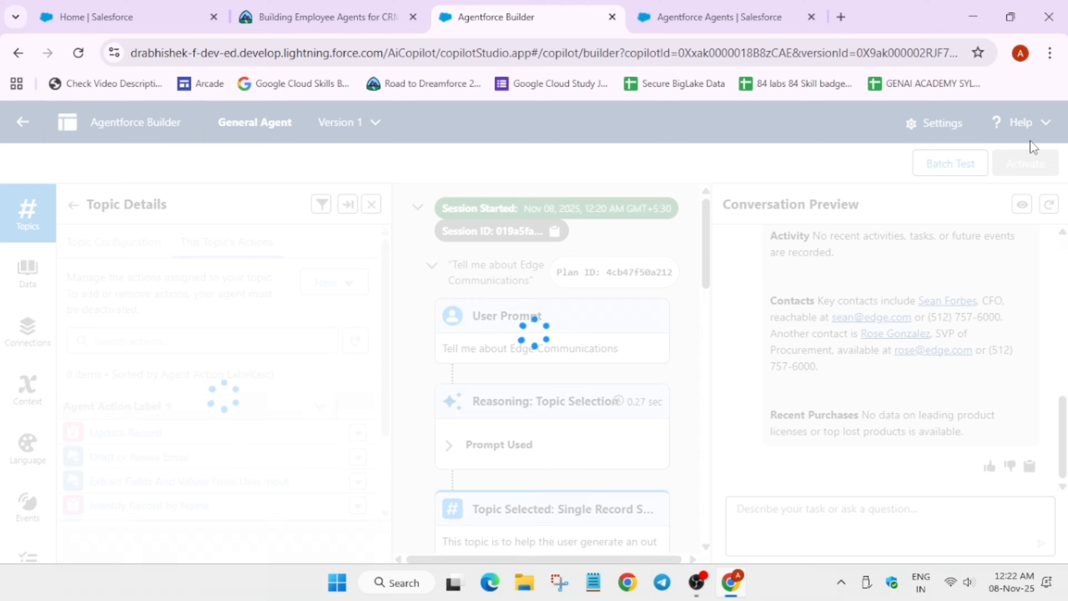
- Activate Version 1 of the General Agent, ignoring the detected configuration issues
click(1026, 157)
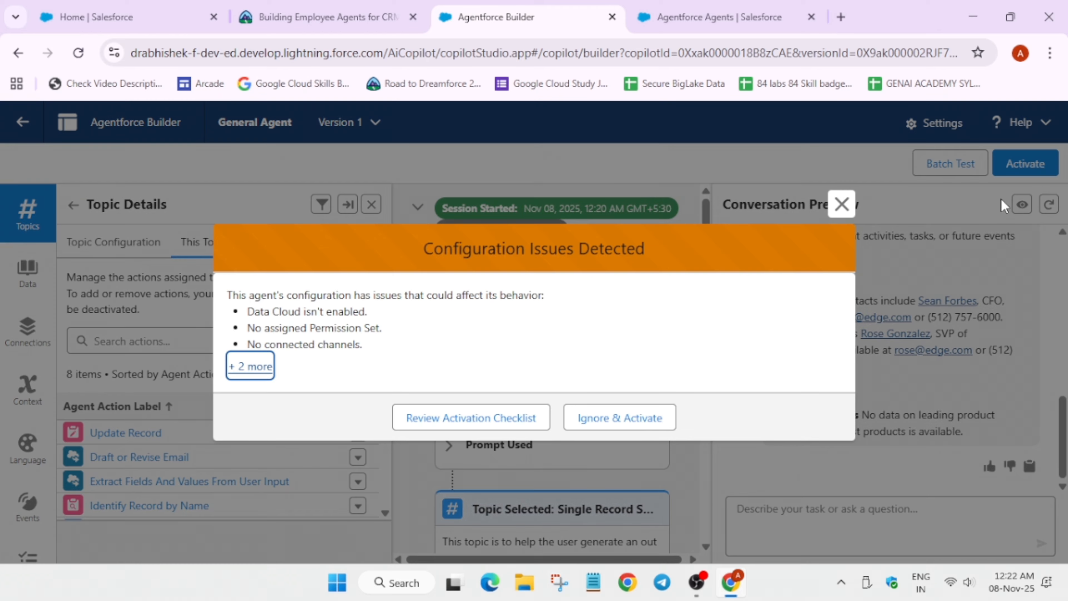
click(636, 417)
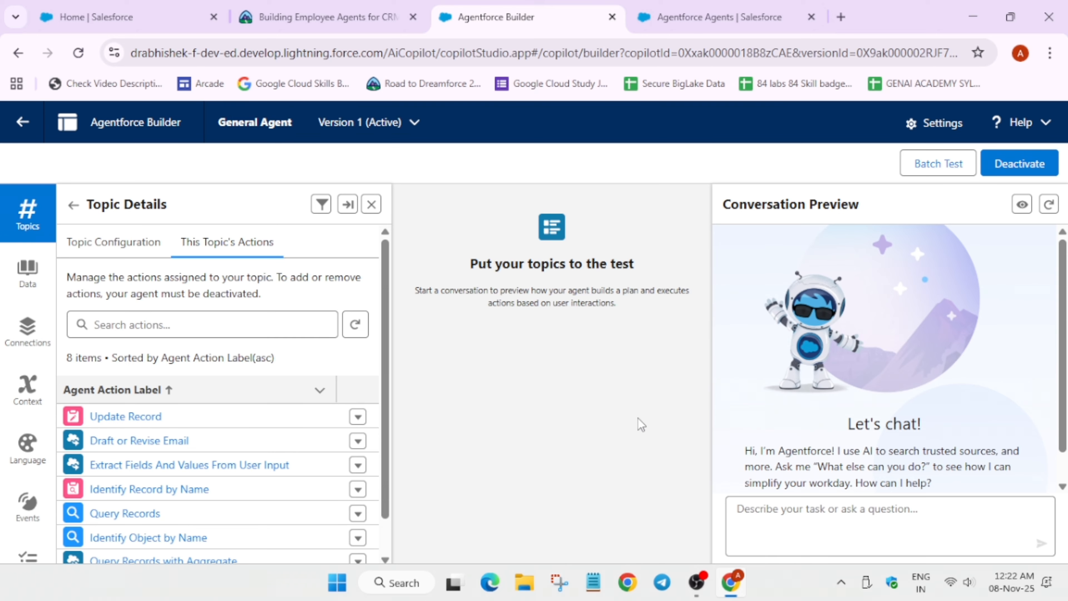
- Return to the Trailhead unit Create Two Employee Agents, verify the step to earn 100 points, and dismiss the completion screen
click(320, 17)
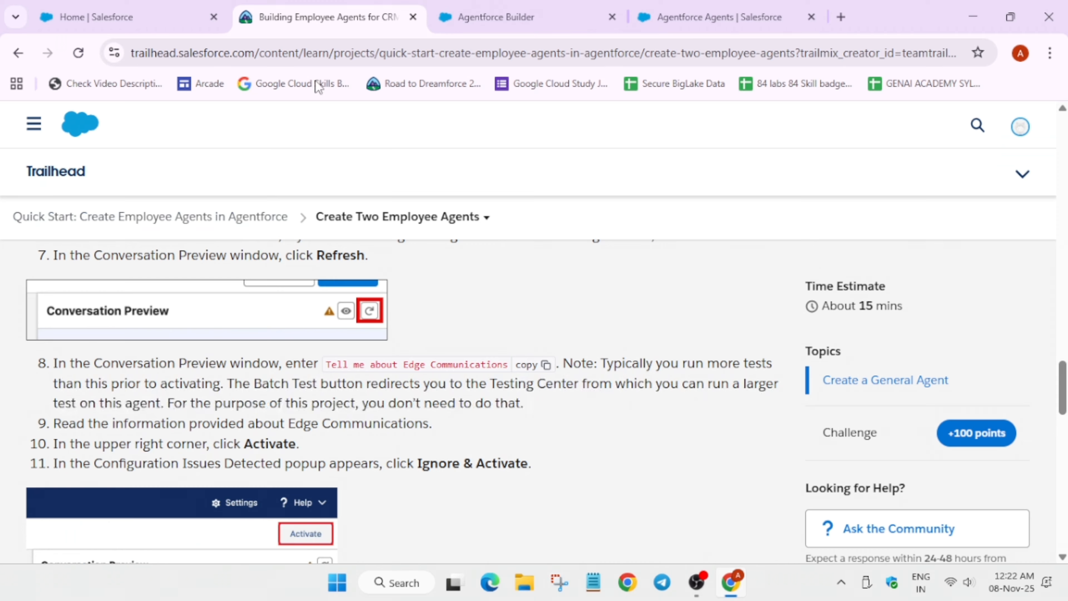
scroll(260, 358, down, 20)
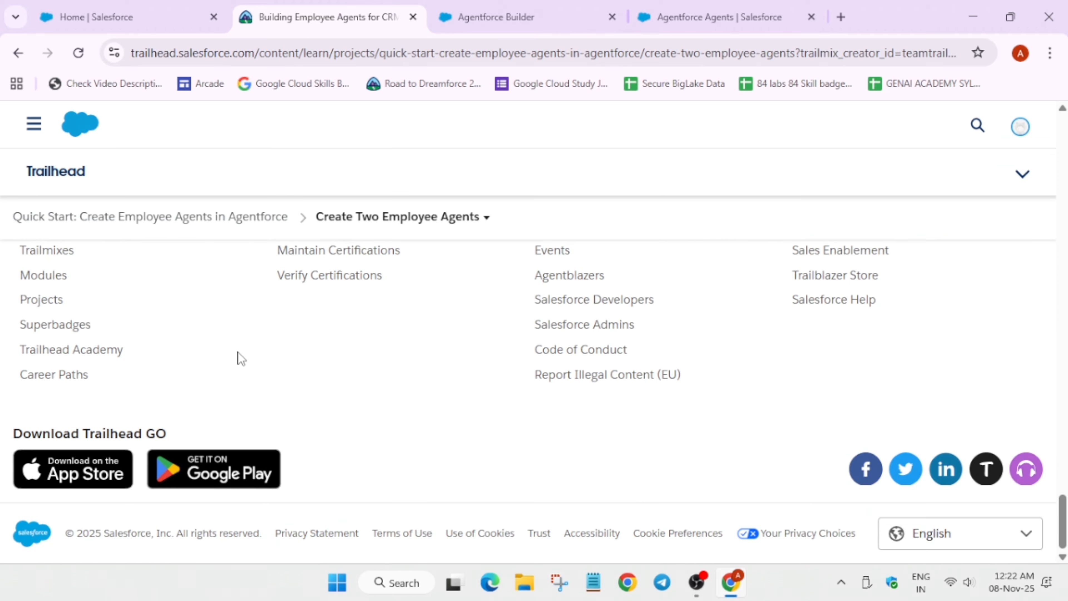
scroll(236, 362, up, 1)
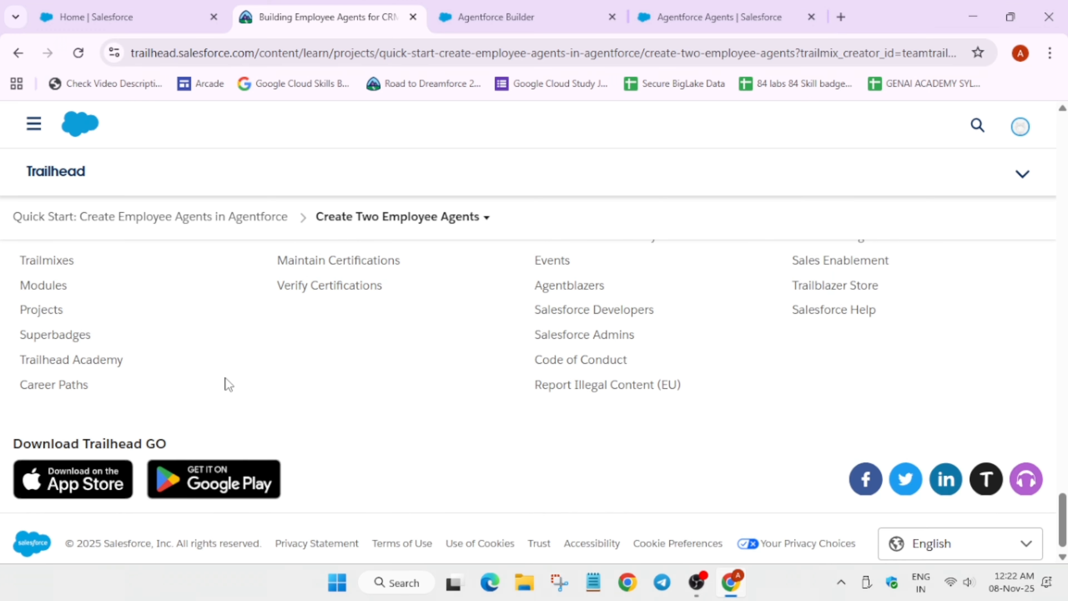
scroll(311, 376, down, 1)
scroll(400, 372, up, 1)
scroll(400, 372, down, 1)
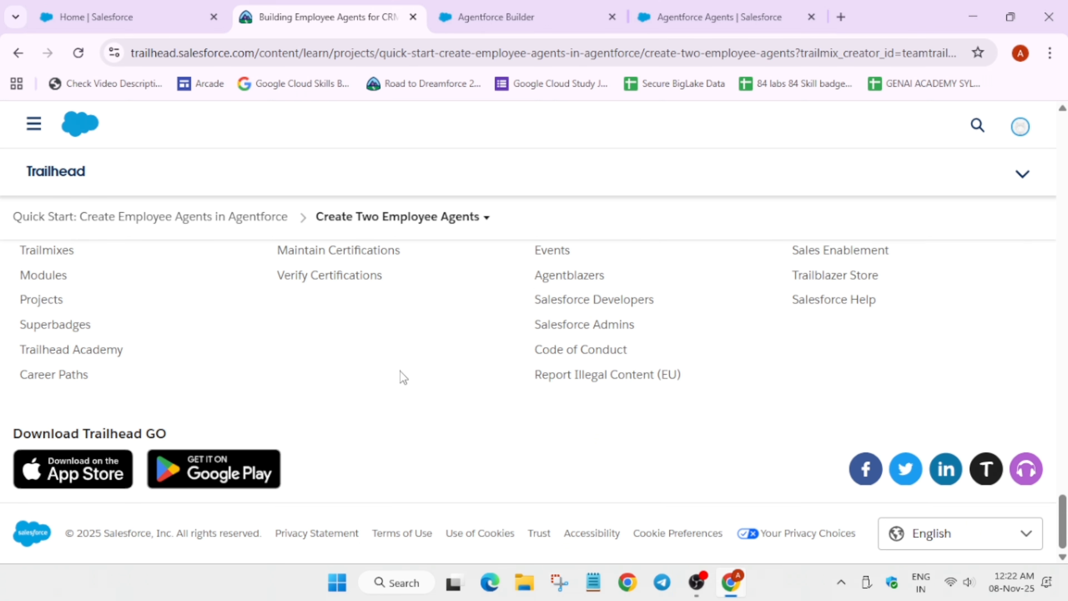
scroll(203, 284, up, 6)
click(191, 327)
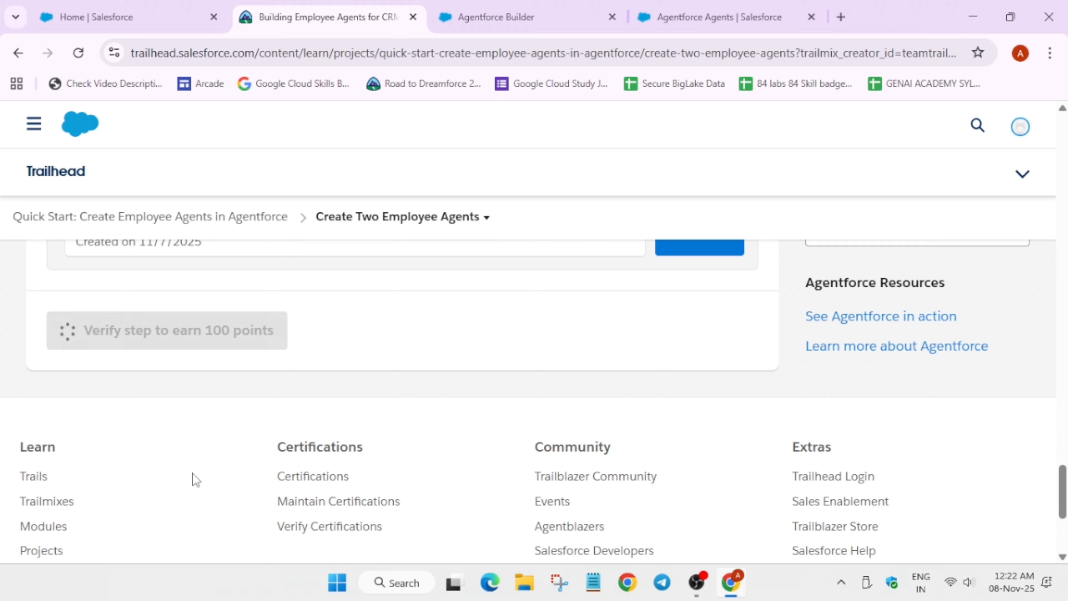
scroll(153, 318, up, 5)
scroll(263, 379, down, 3)
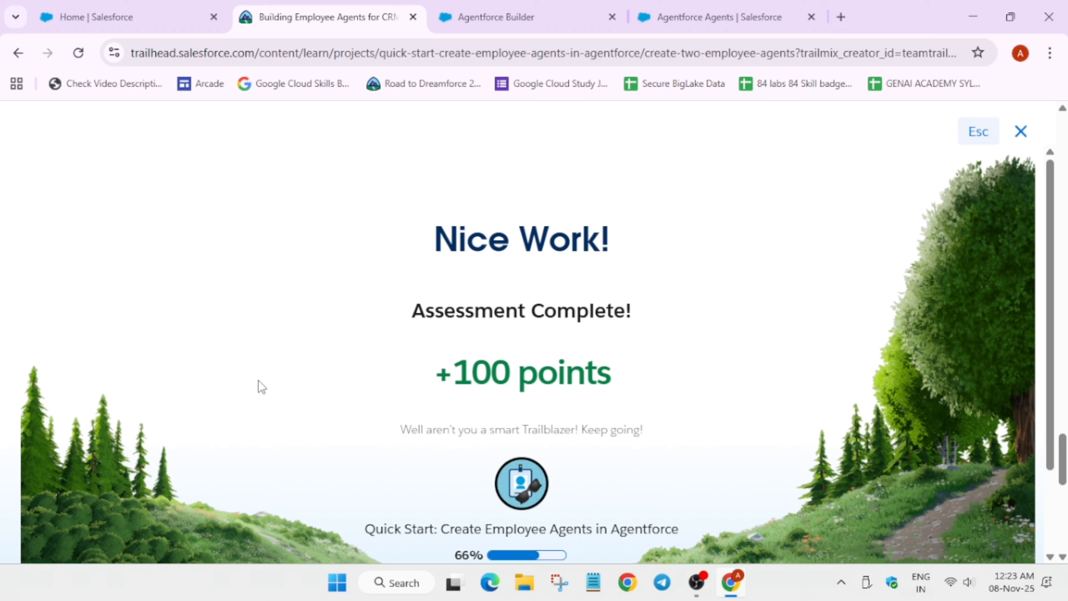
click(1021, 132)
- Go to the Create Employee Agents in Agentforce project overview and open its Grant Access and Use the Agents unit
click(243, 216)
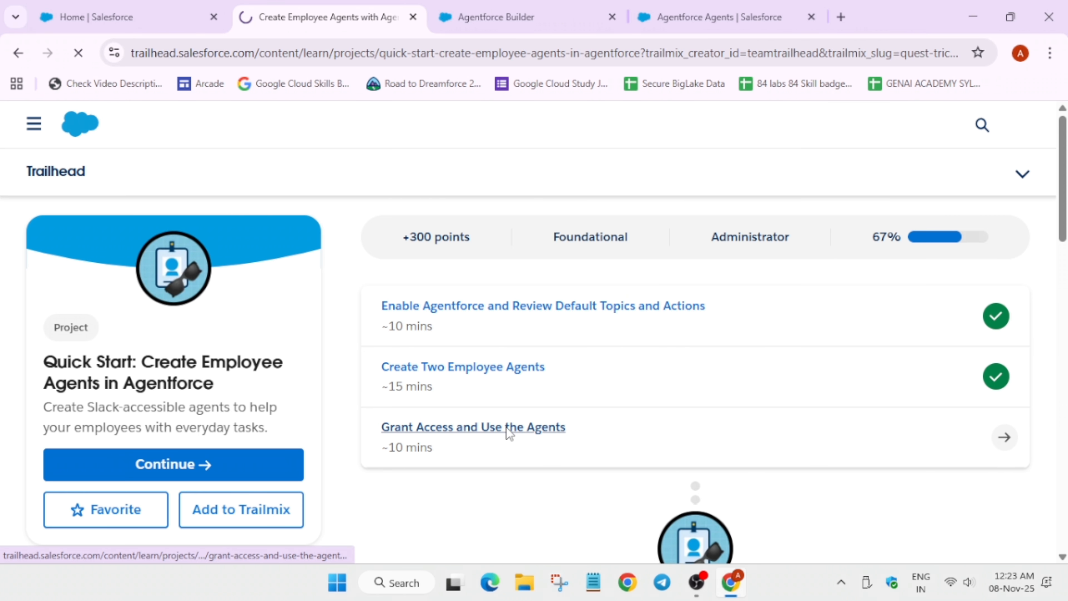
click(488, 460)
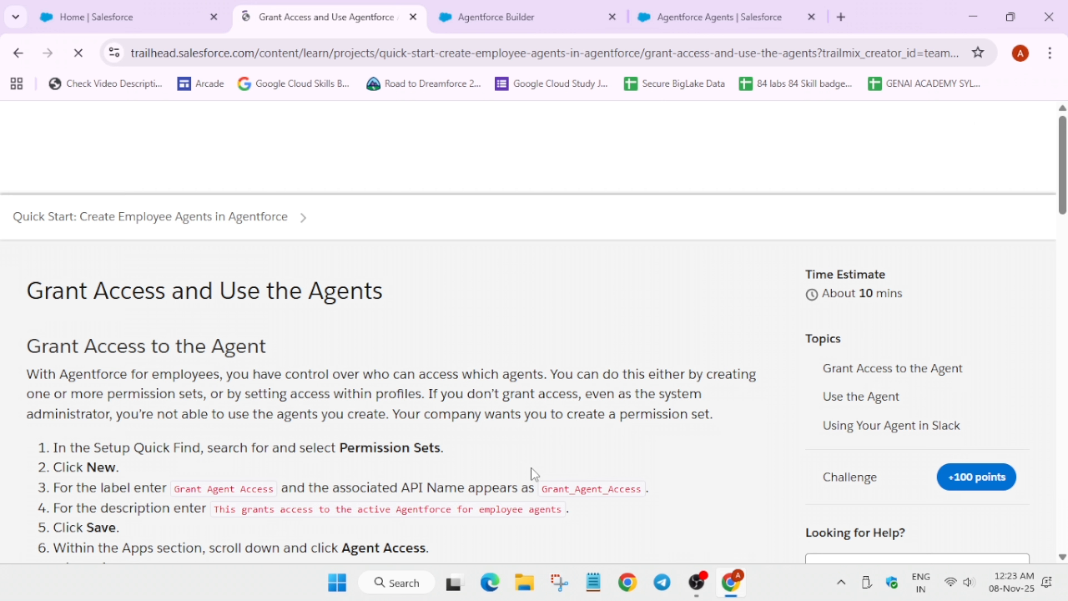